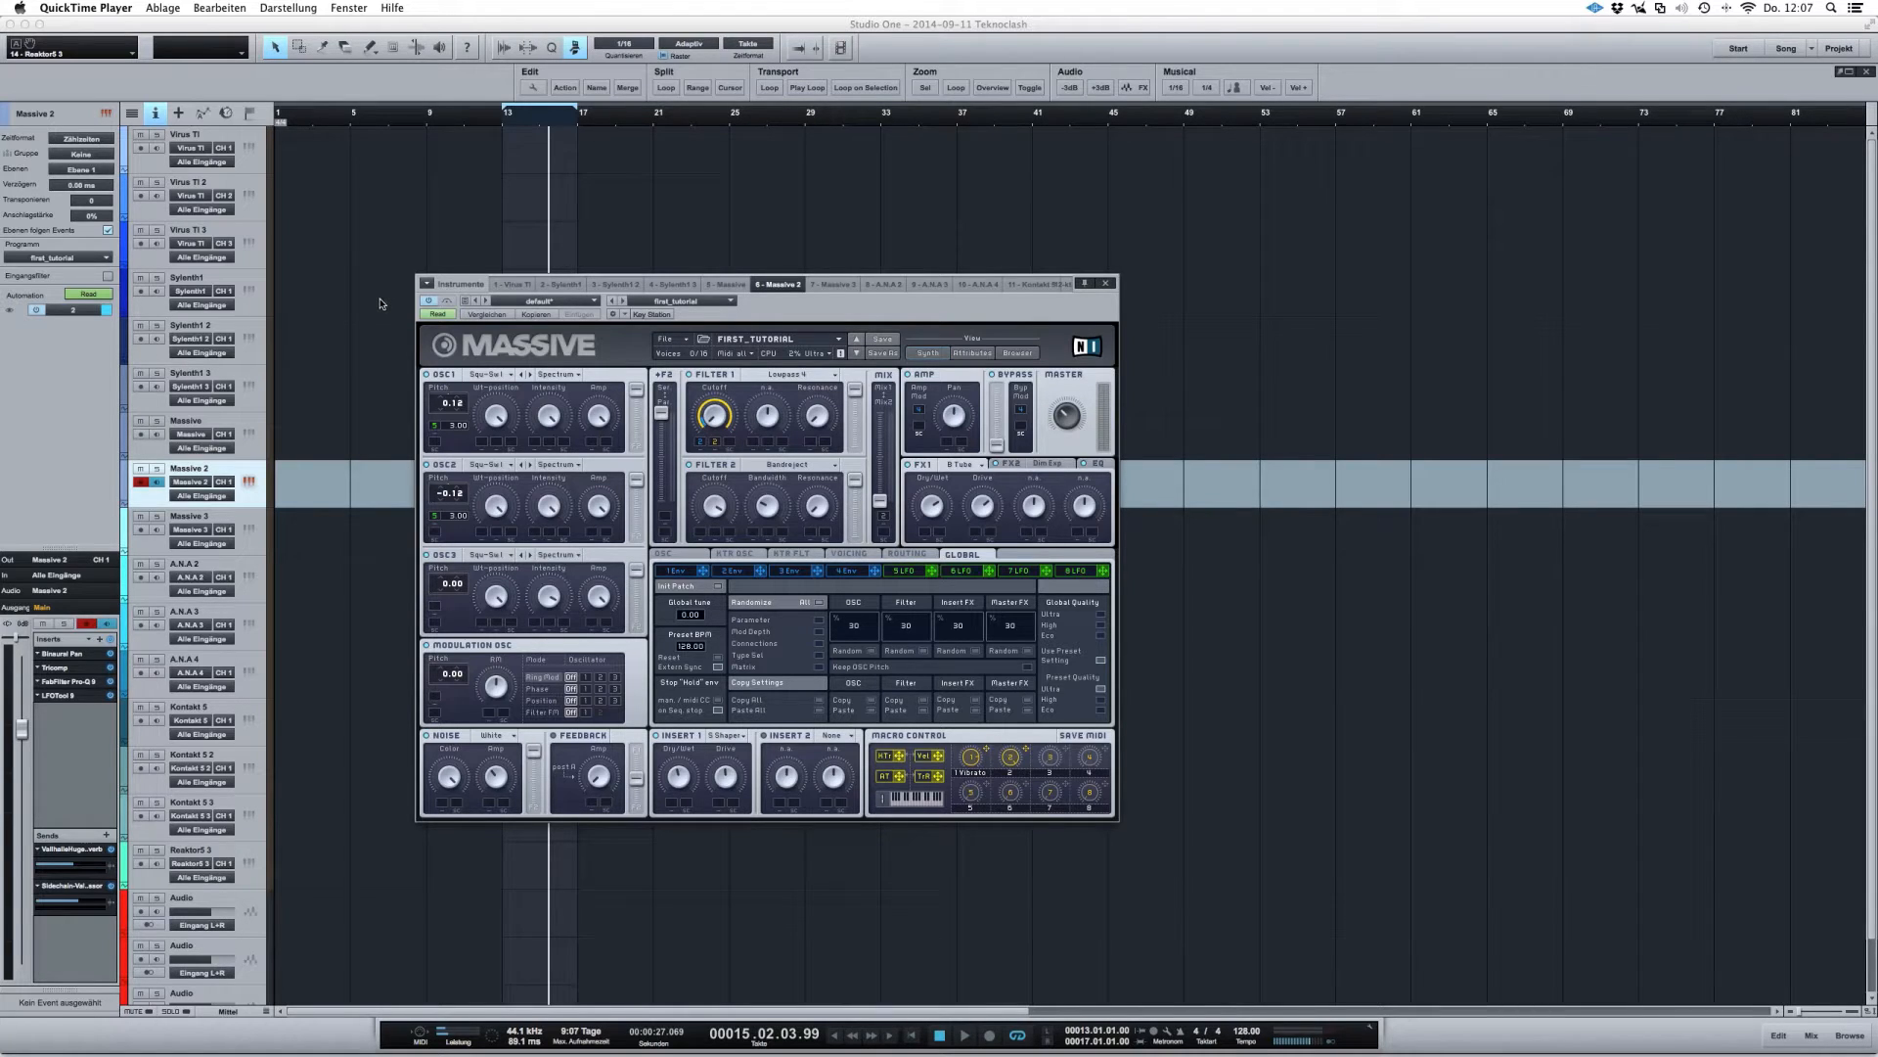
Move the Massive window off the melody clips and play the arrangement from bar 9 to hear the patch
{"action": "left_click_drag", "start_coordinate": [1025, 316], "coordinate": [1230, 286]}
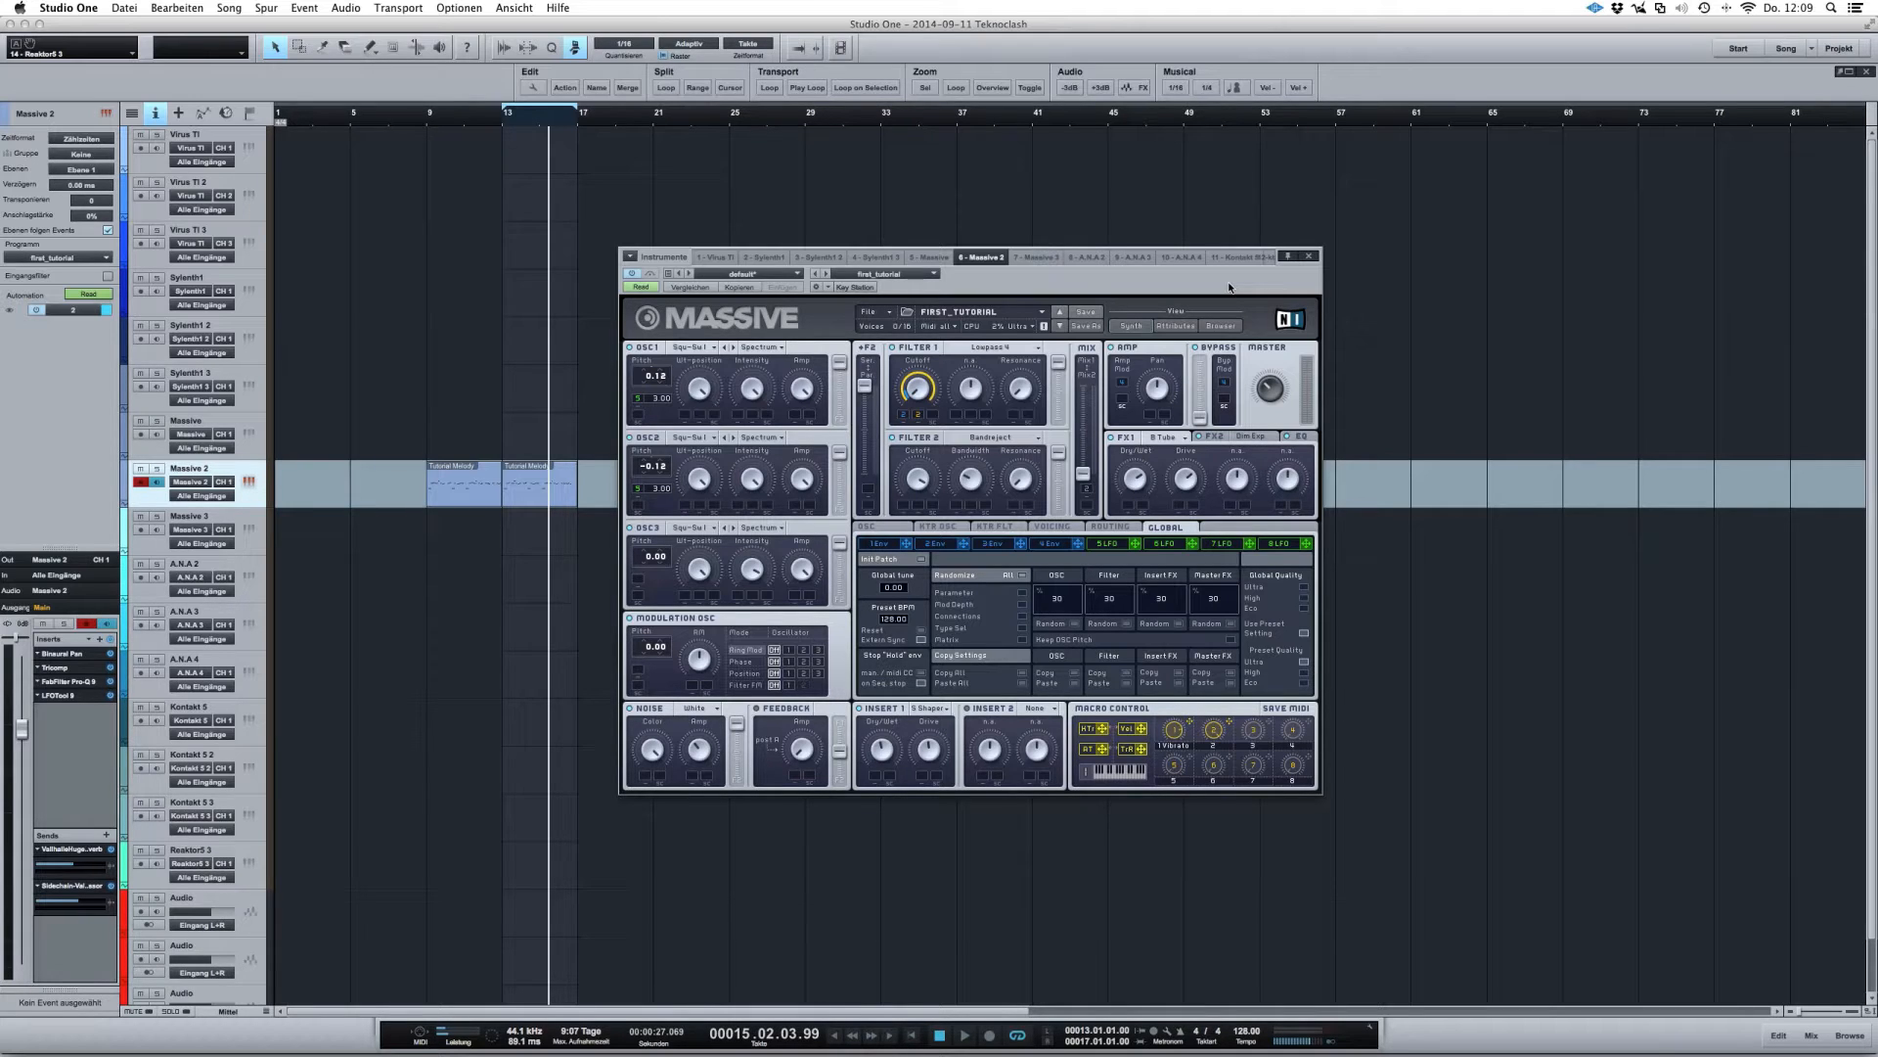
{"action": "left_click", "coordinate": [427, 123]}
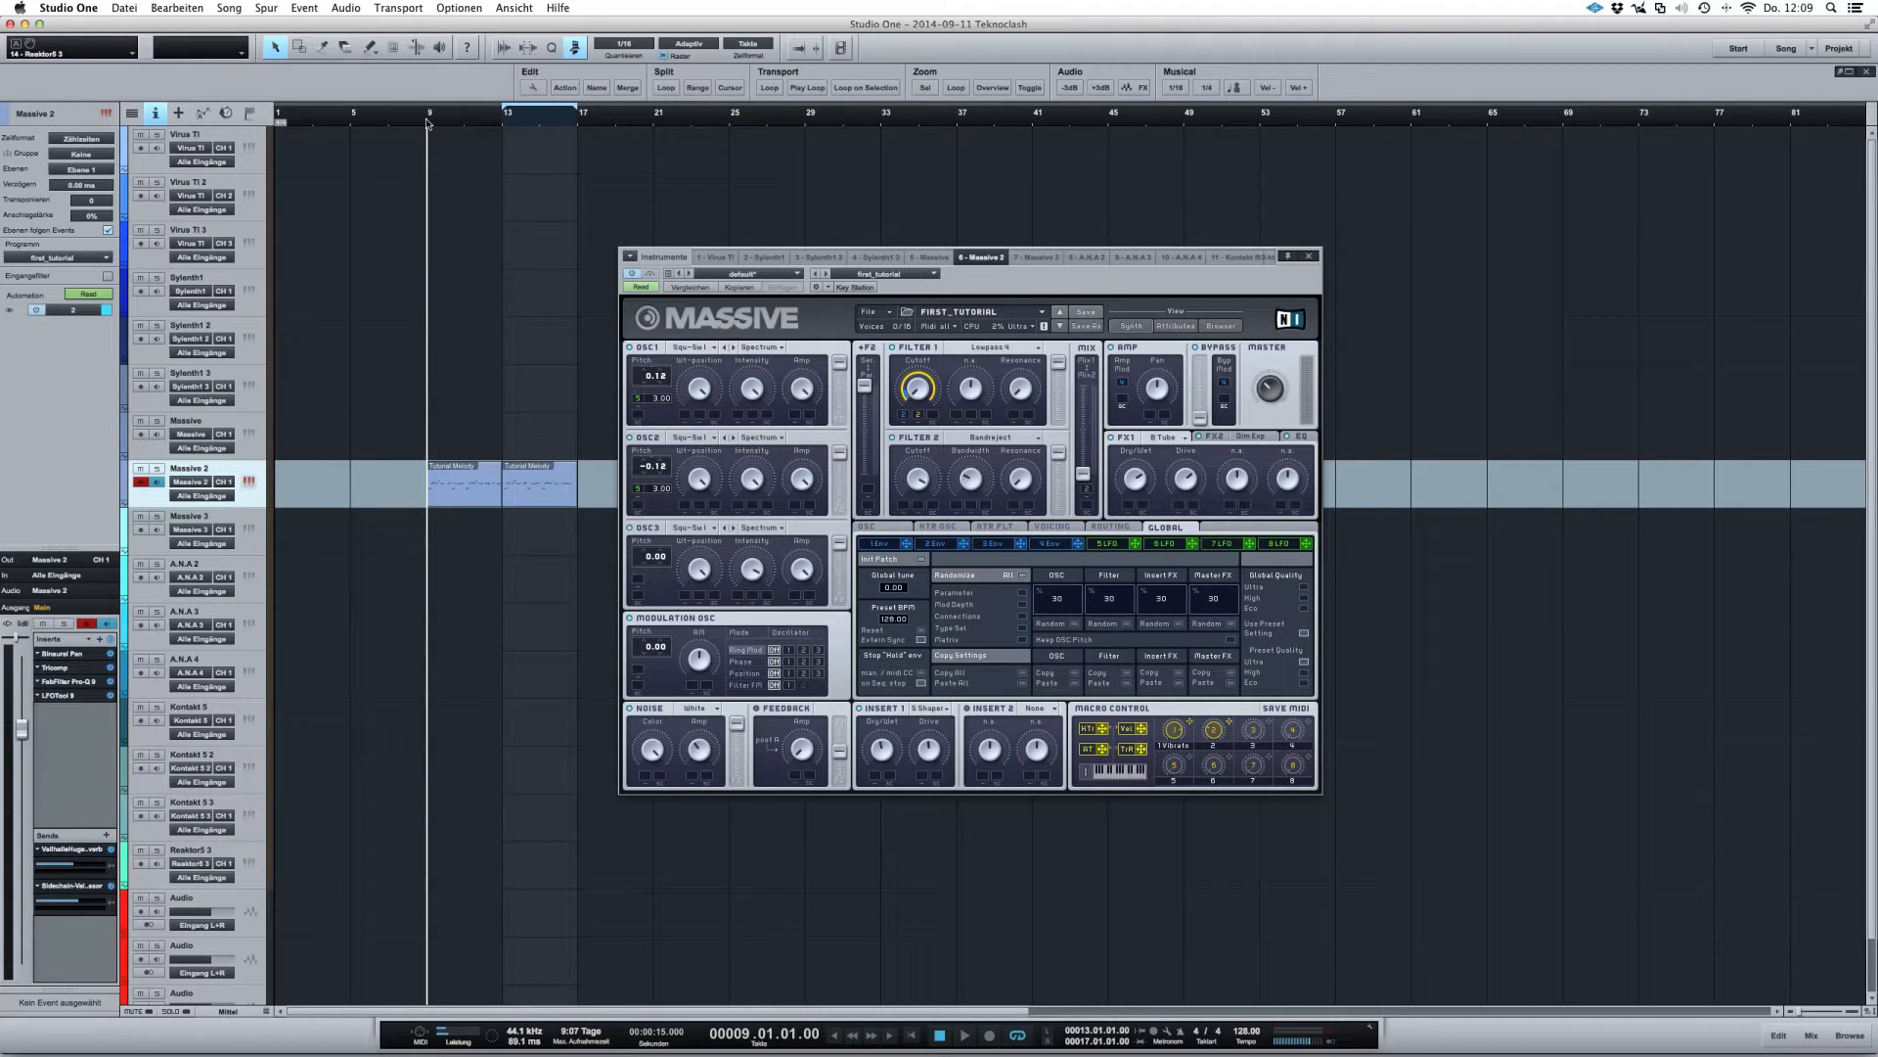
{"action": "key", "text": "space"}
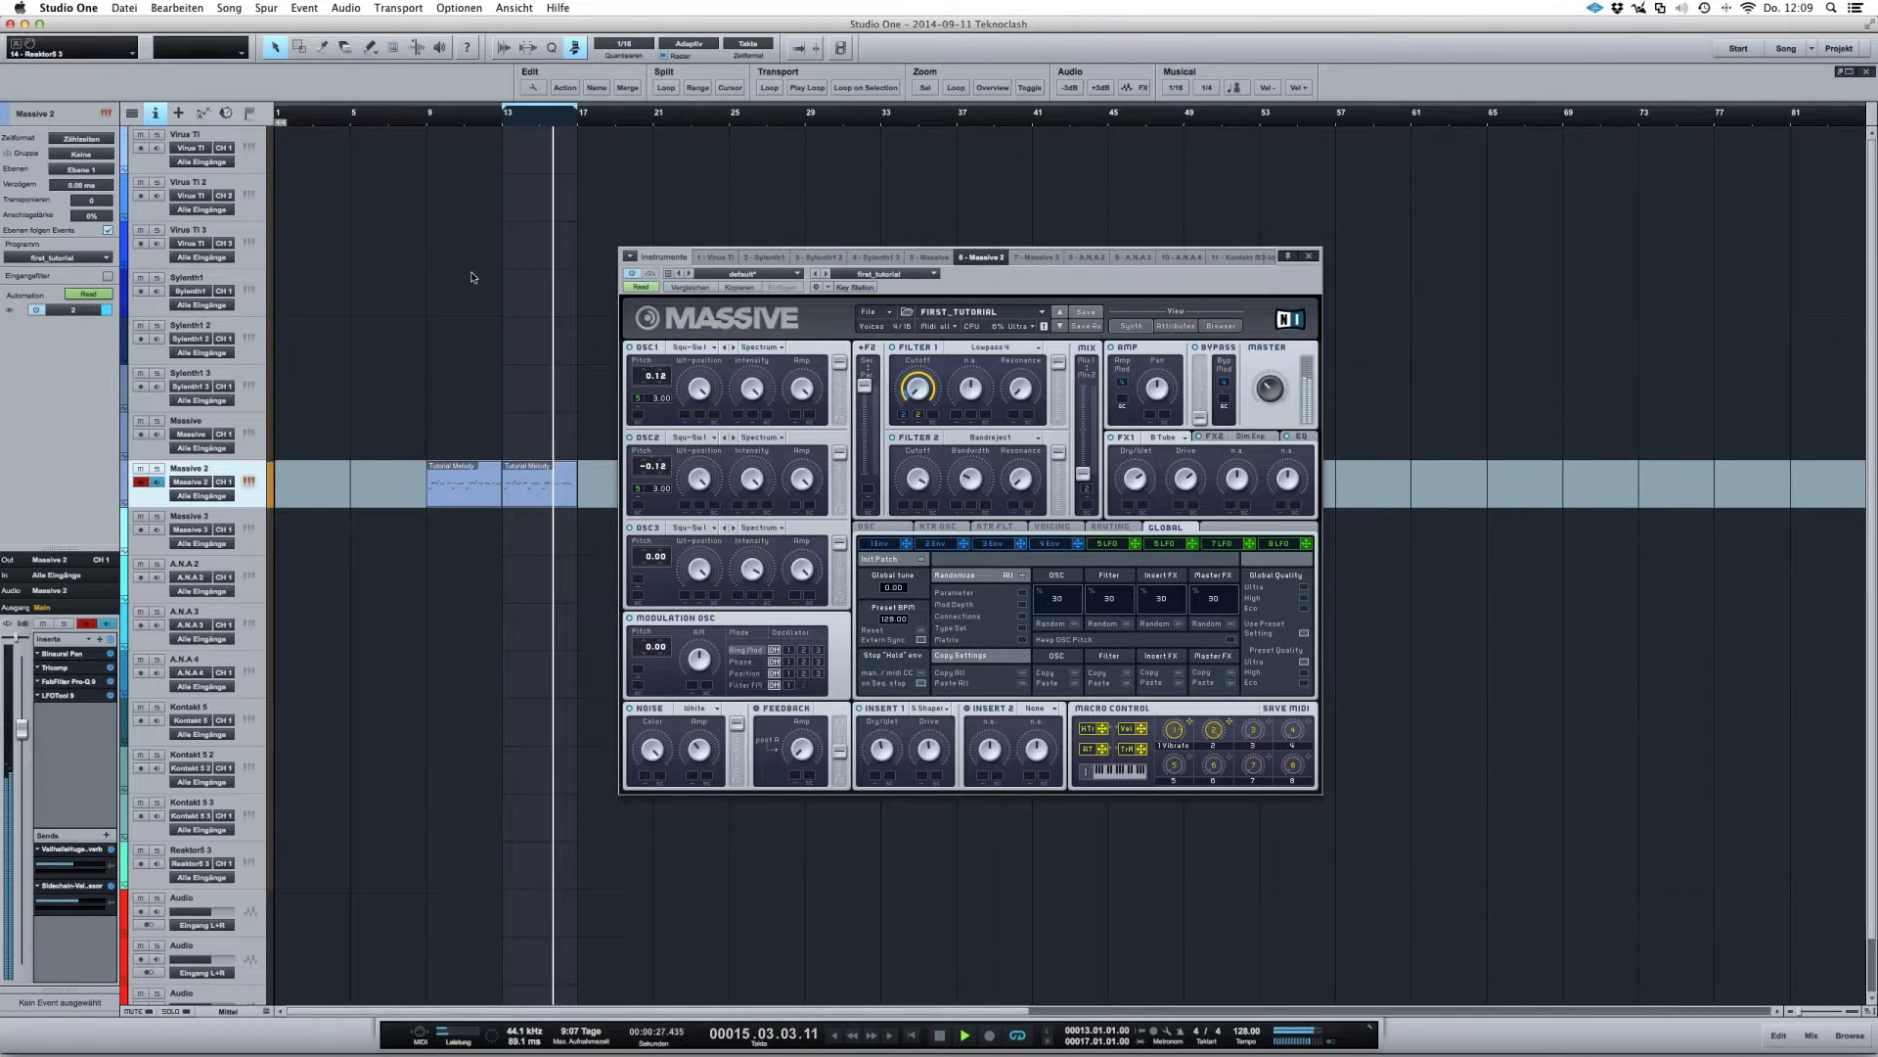
{"action": "key", "text": "space"}
{"action": "left_click_drag", "start_coordinate": [1031, 275], "coordinate": [1014, 300]}
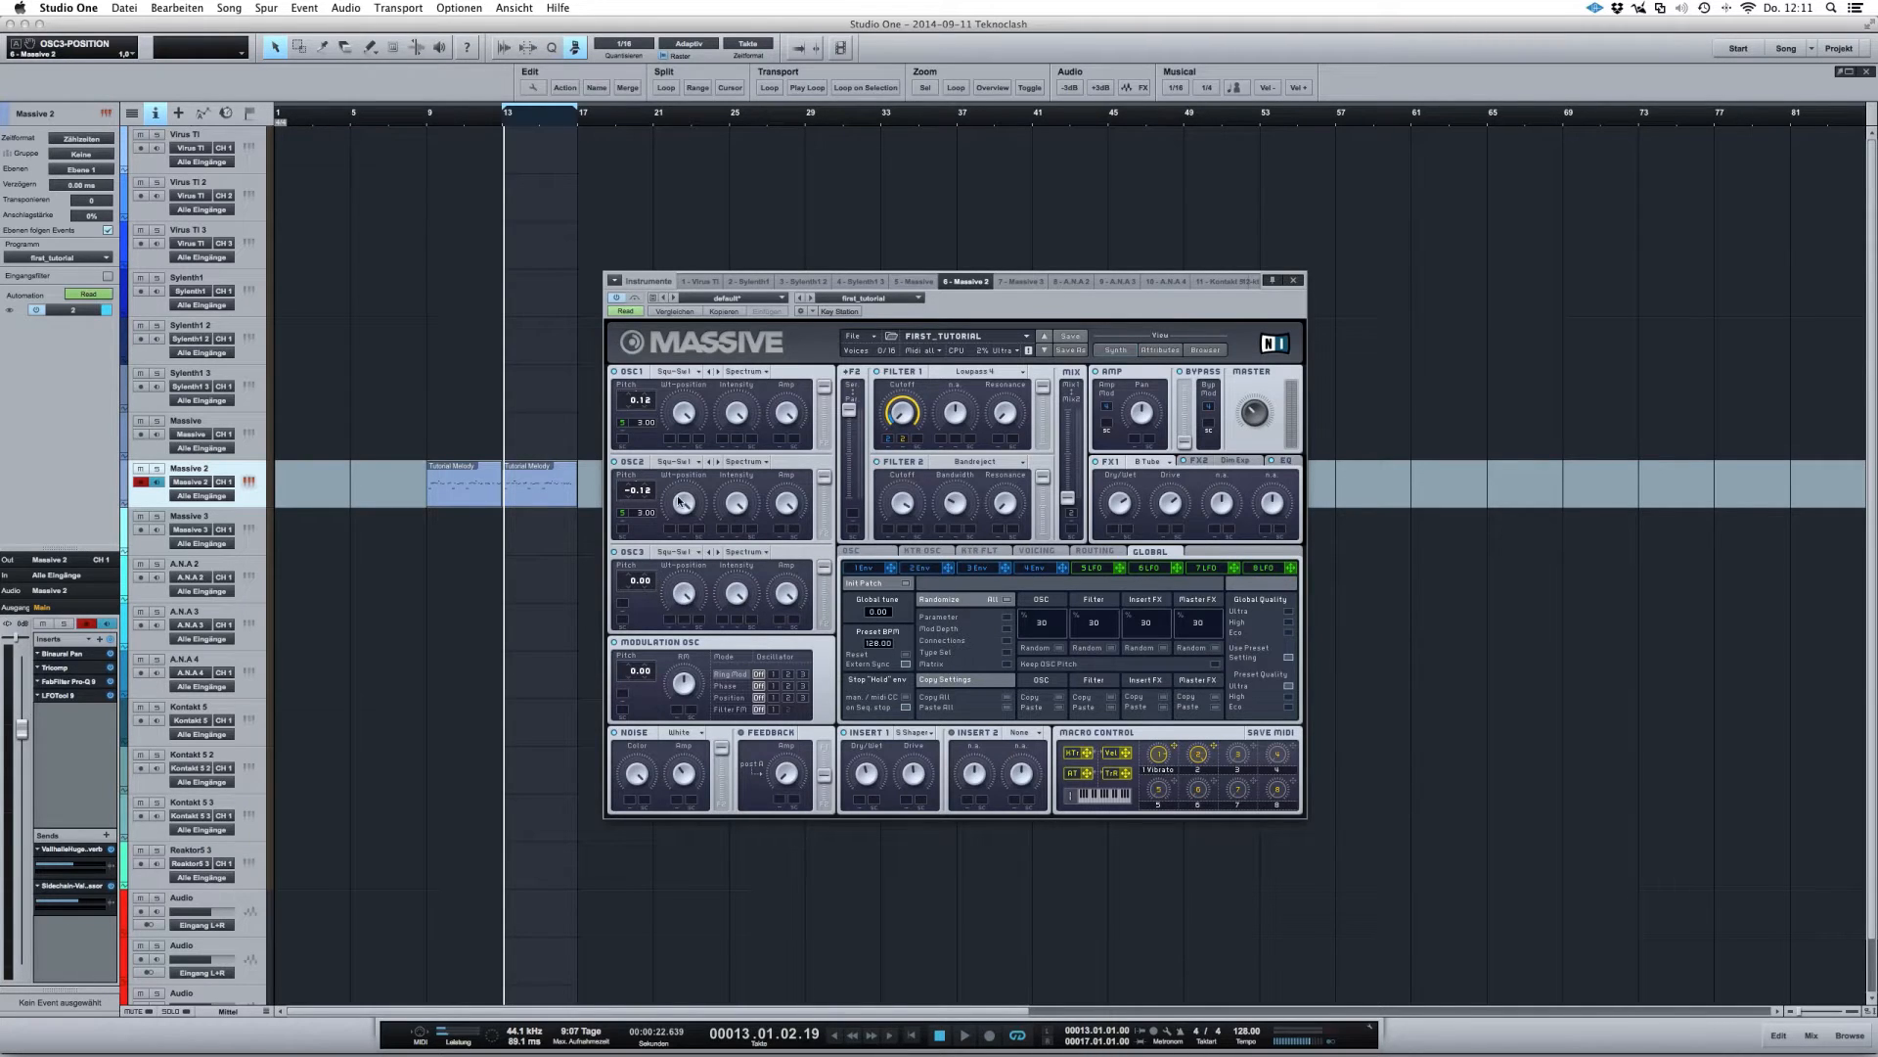
Choose the Square-Saw I wavetable for oscillator 3 and adjust 5 LFO's rate, amp and modulation of oscillator 1's pitch
{"action": "left_click", "coordinate": [684, 562]}
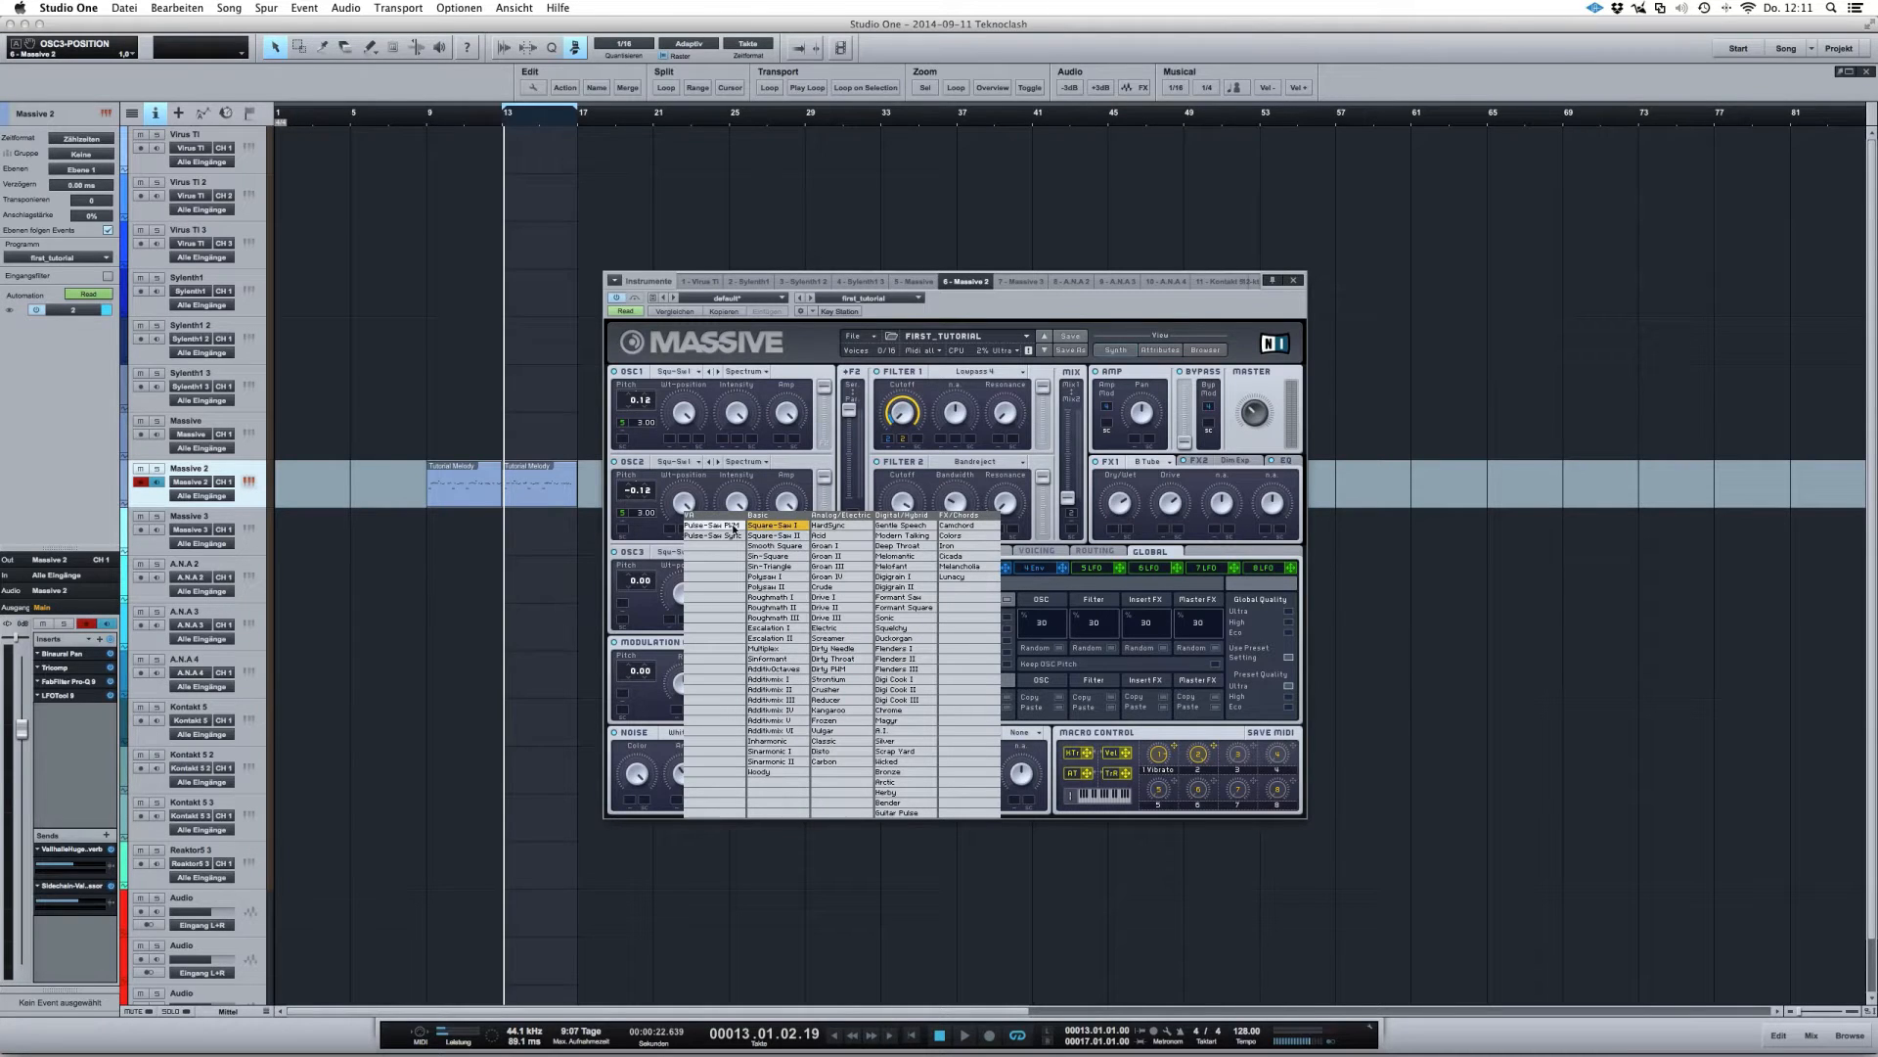
{"action": "left_click", "coordinate": [767, 529]}
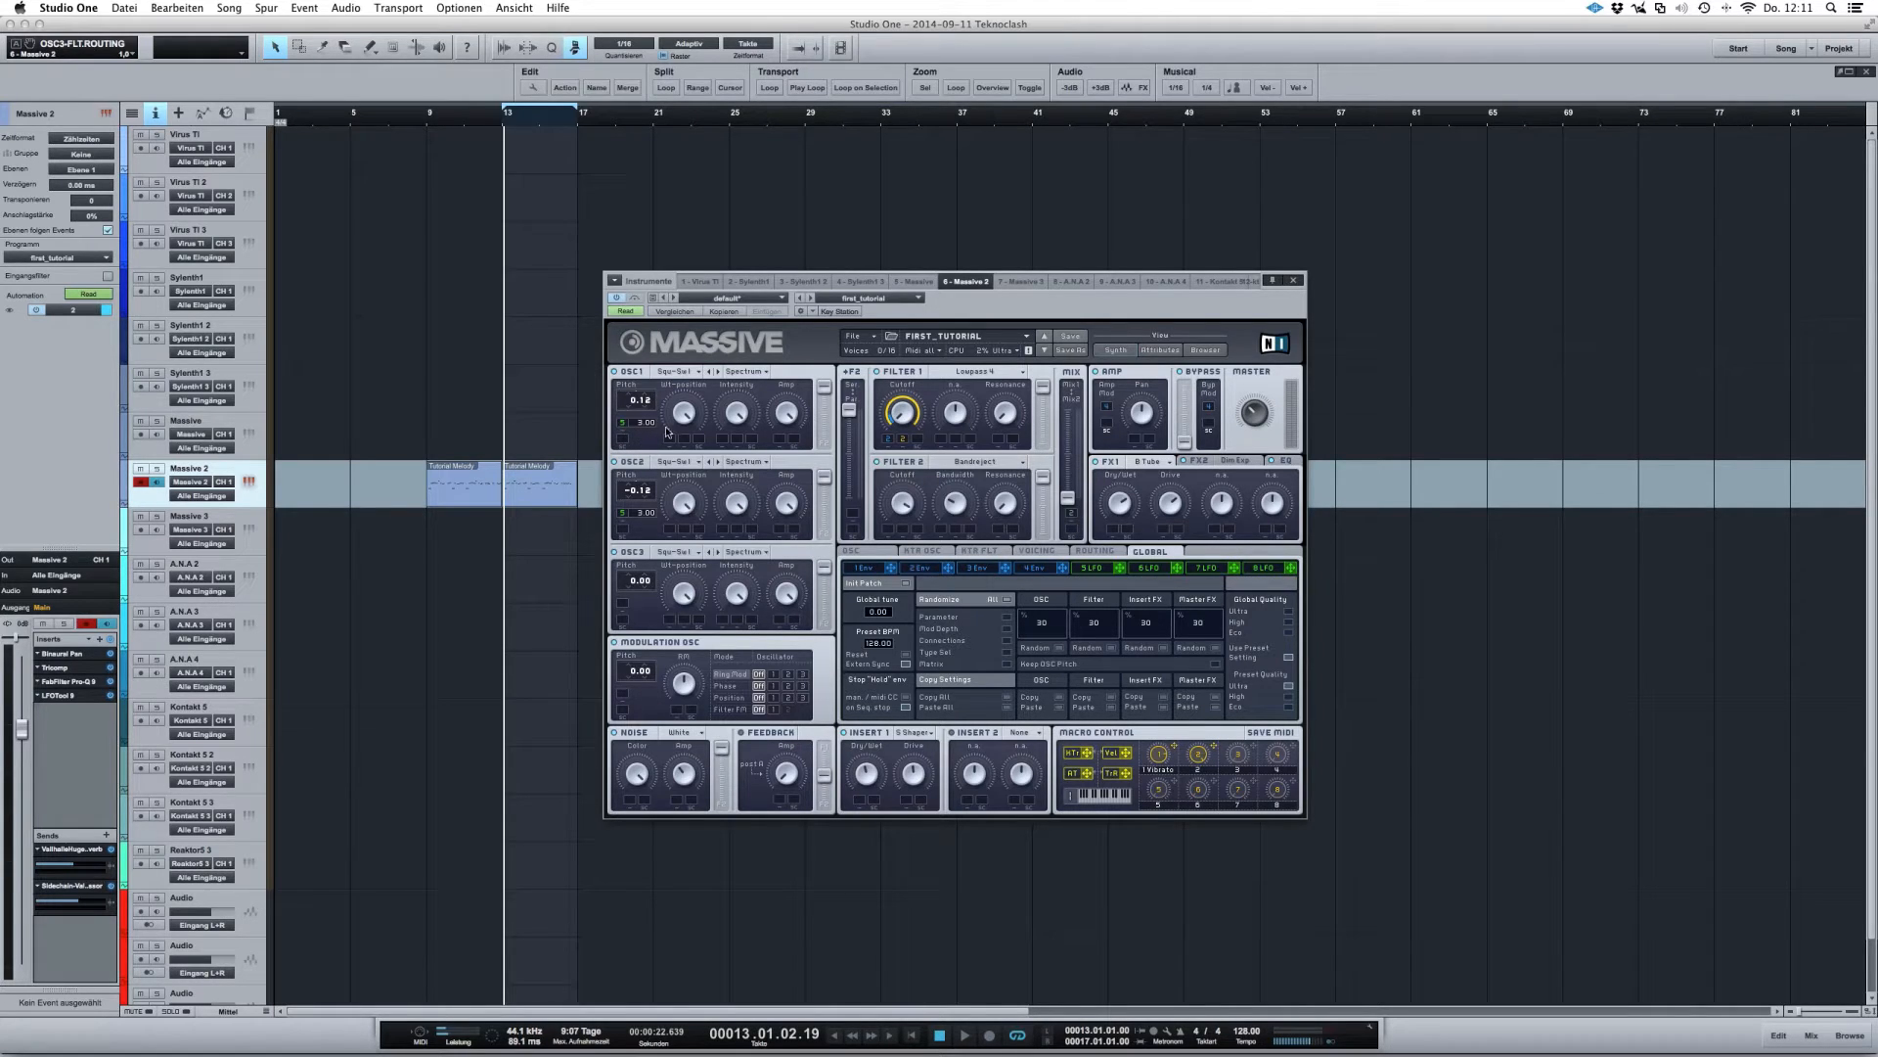
{"action": "left_click", "coordinate": [1092, 569]}
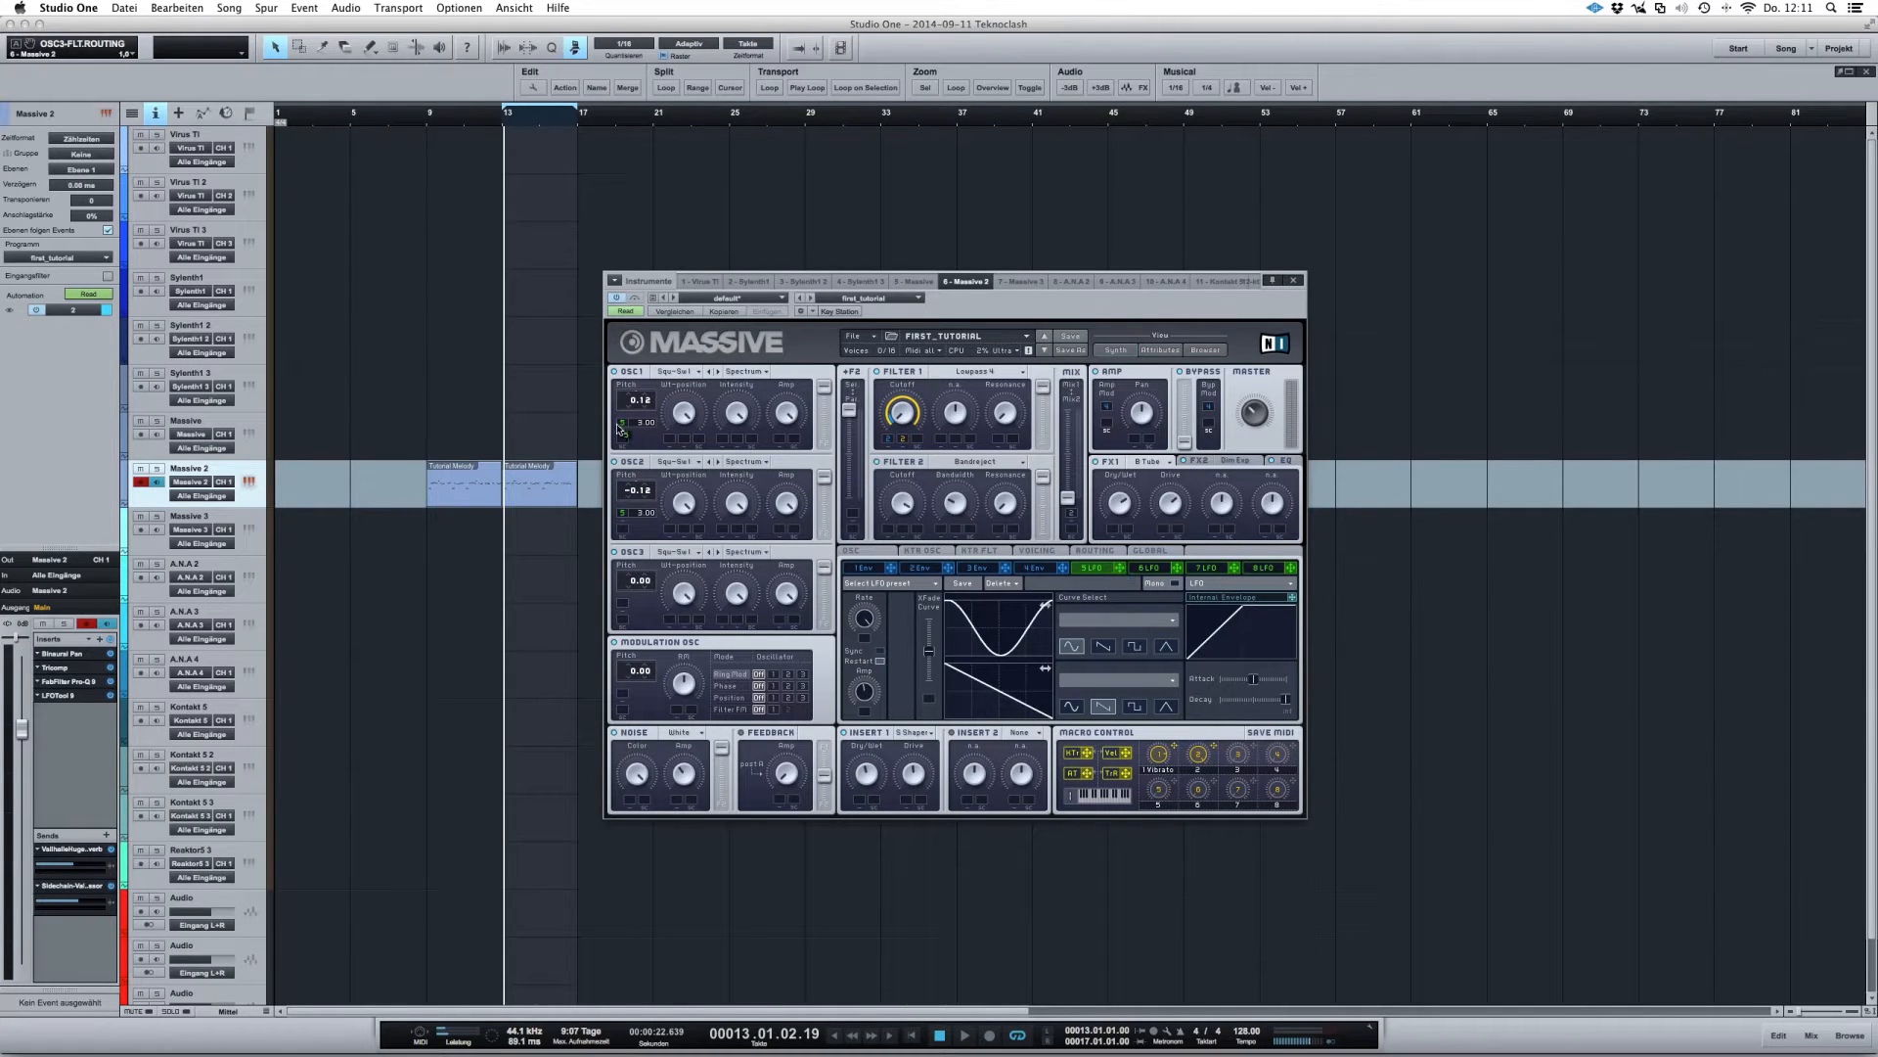
{"action": "left_click_drag", "start_coordinate": [641, 423], "coordinate": [644, 419]}
{"action": "left_click_drag", "start_coordinate": [864, 623], "coordinate": [868, 663]}
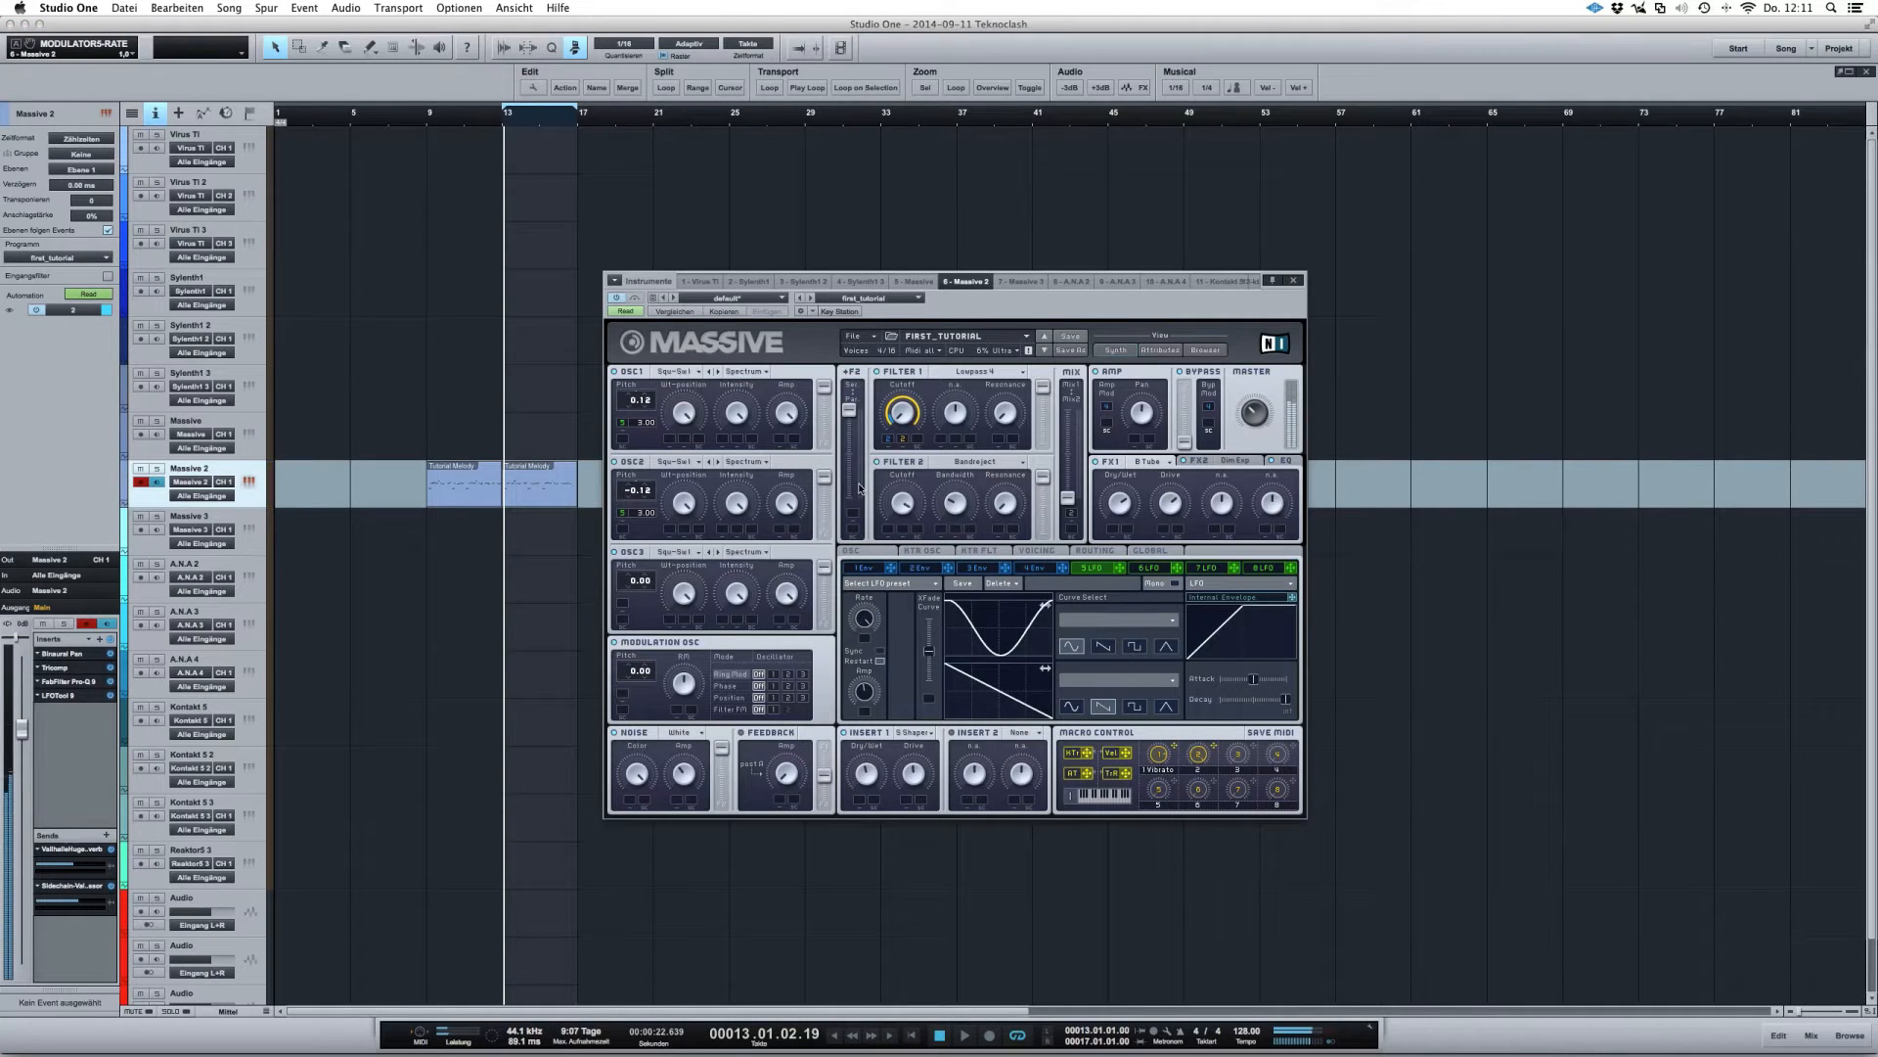
{"action": "mouse_move", "coordinate": [865, 692]}
{"action": "left_mouse_down"}
{"action": "mouse_move", "coordinate": [857, 761]}
{"action": "mouse_move", "coordinate": [861, 697]}
{"action": "left_mouse_up"}
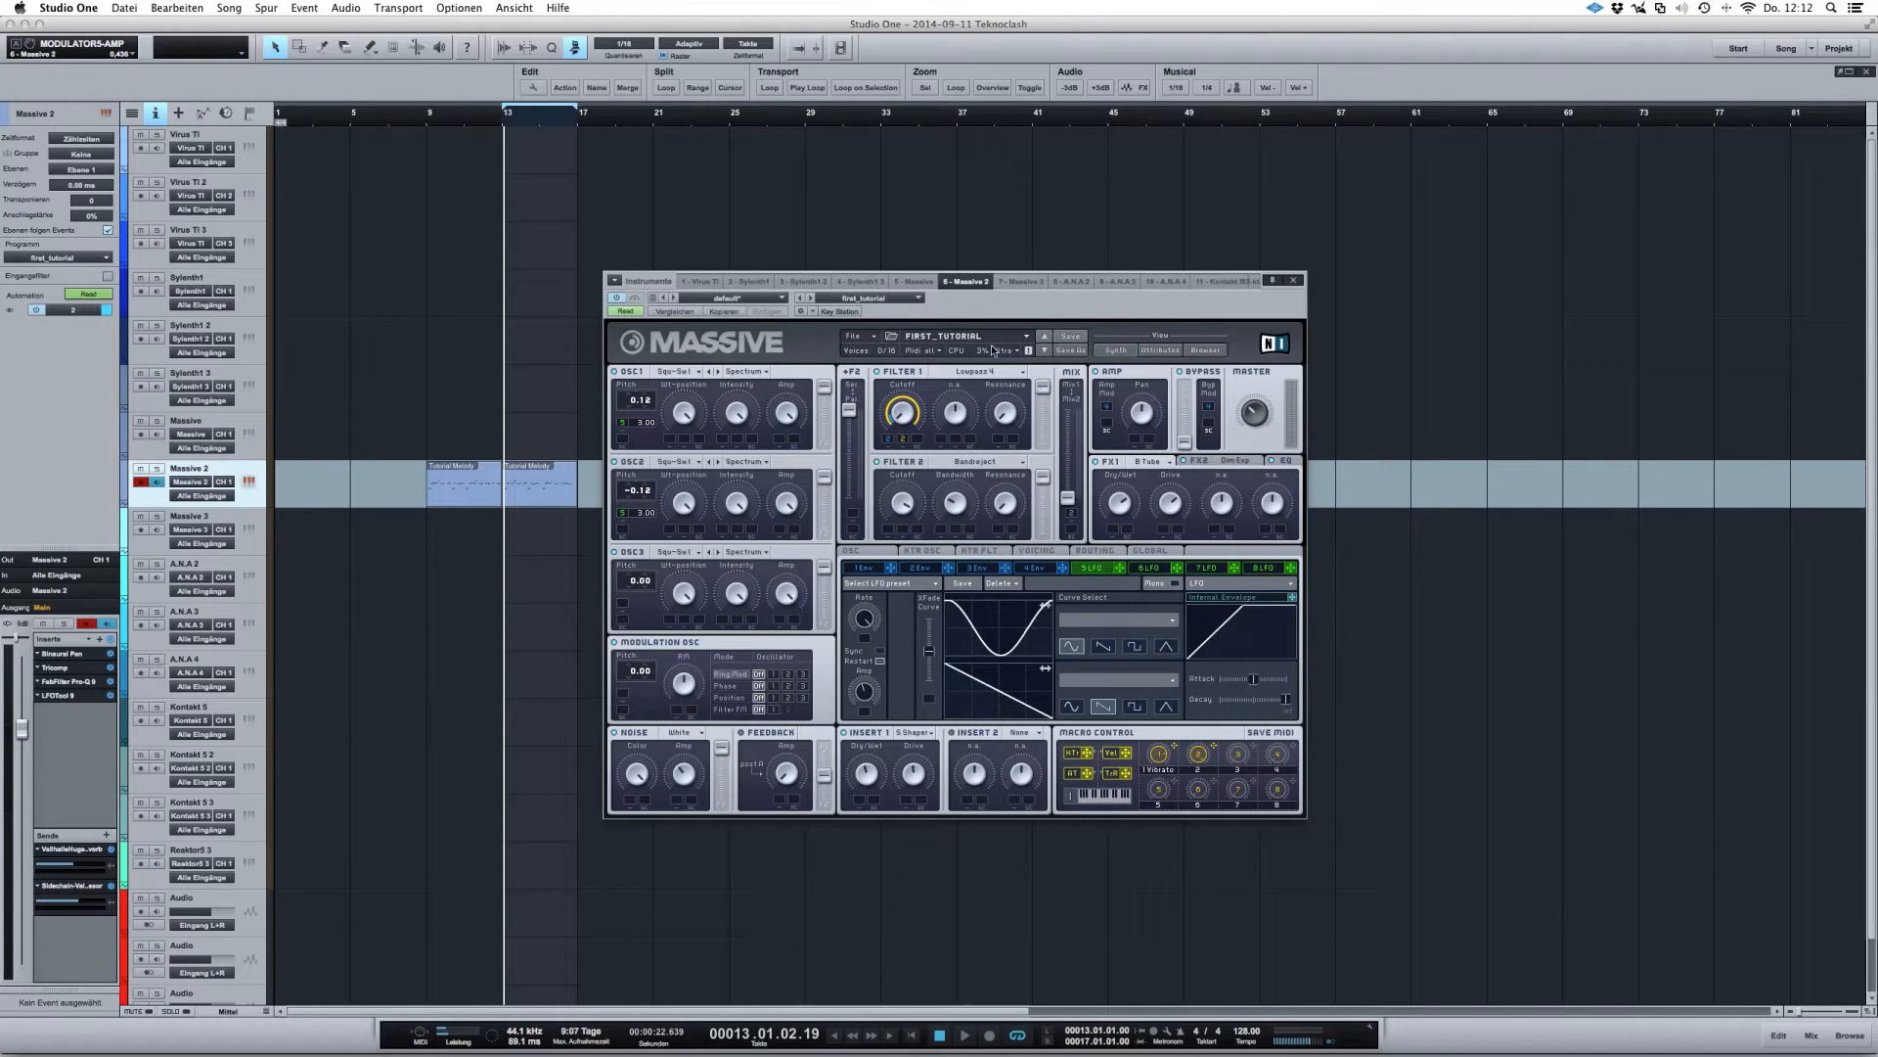
Sweep macro 2, show the 2 Env settings, and temporarily disable a modulation slot on Filter 1's cutoff for comparison
{"action": "mouse_move", "coordinate": [1197, 757]}
{"action": "left_mouse_down"}
{"action": "mouse_move", "coordinate": [1185, 845]}
{"action": "mouse_move", "coordinate": [1167, 752]}
{"action": "left_mouse_up"}
{"action": "left_click", "coordinate": [919, 569]}
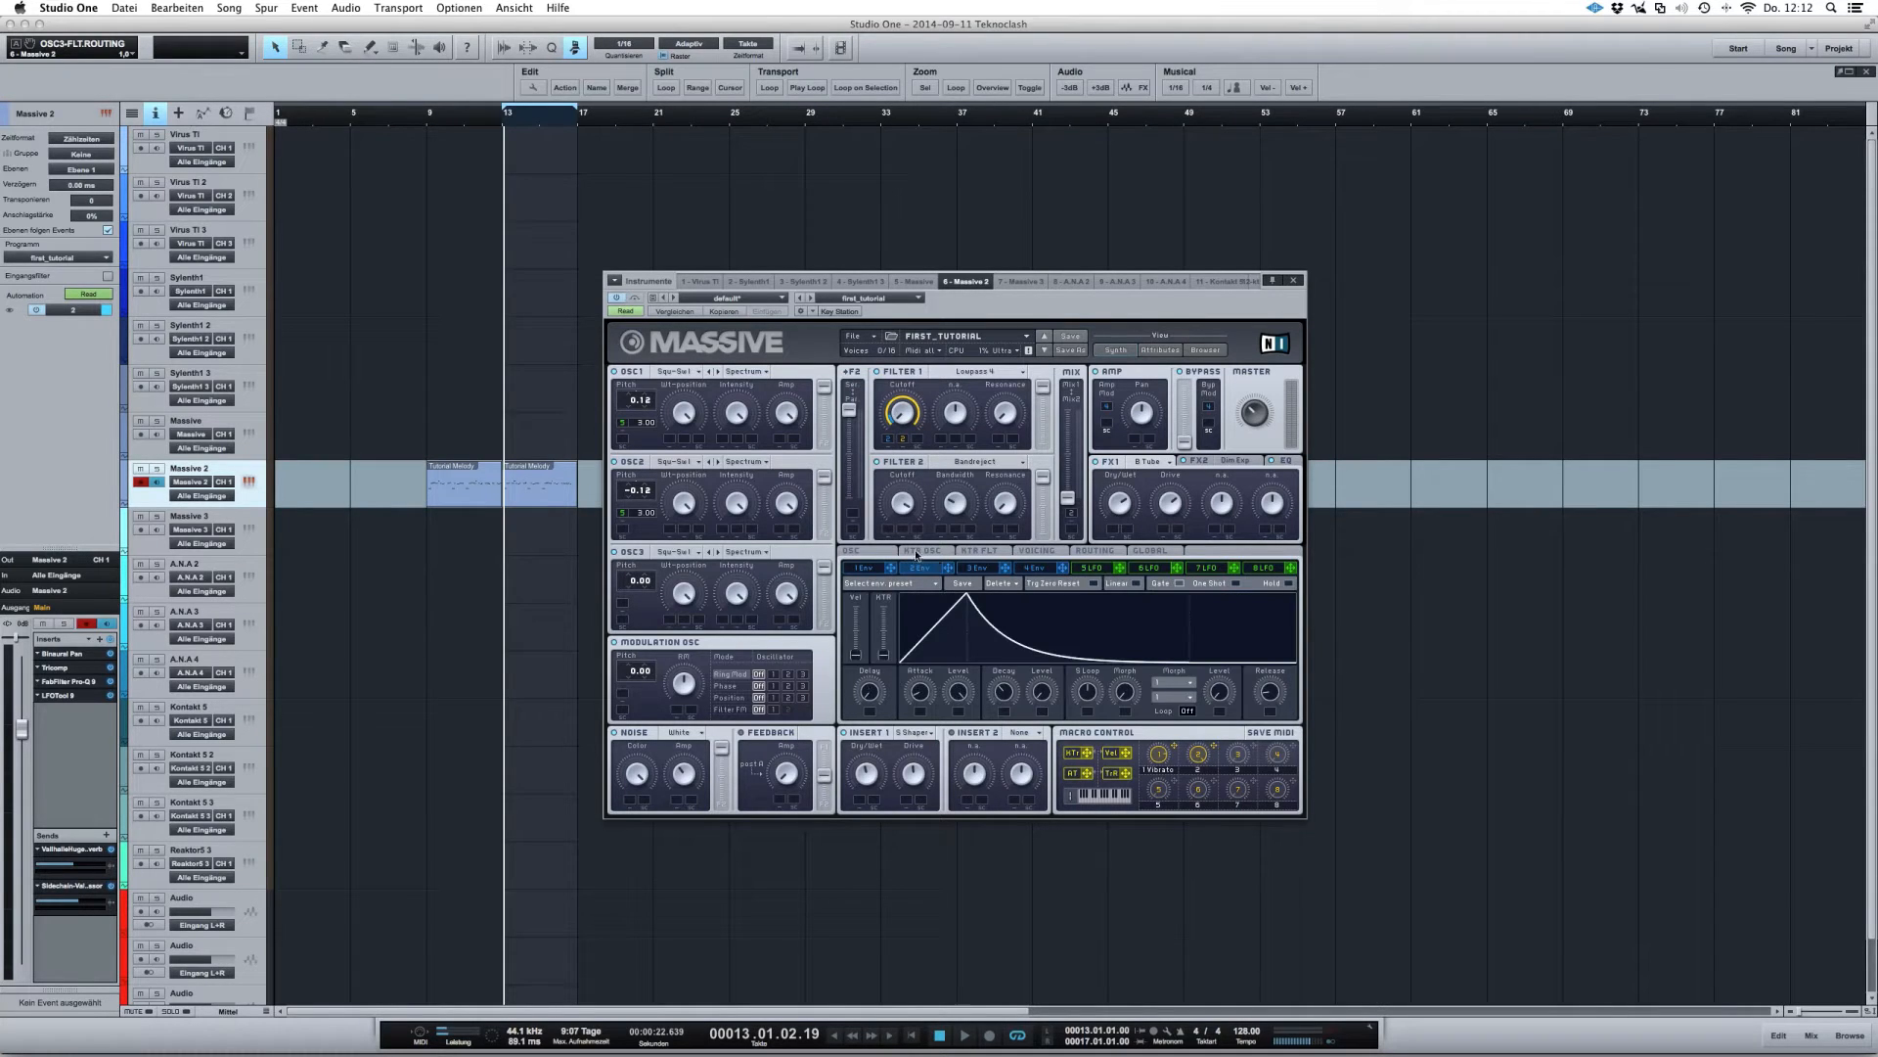
{"action": "left_click_drag", "start_coordinate": [890, 441], "coordinate": [889, 440]}
{"action": "right_click", "coordinate": [890, 441]}
{"action": "left_click", "coordinate": [896, 463]}
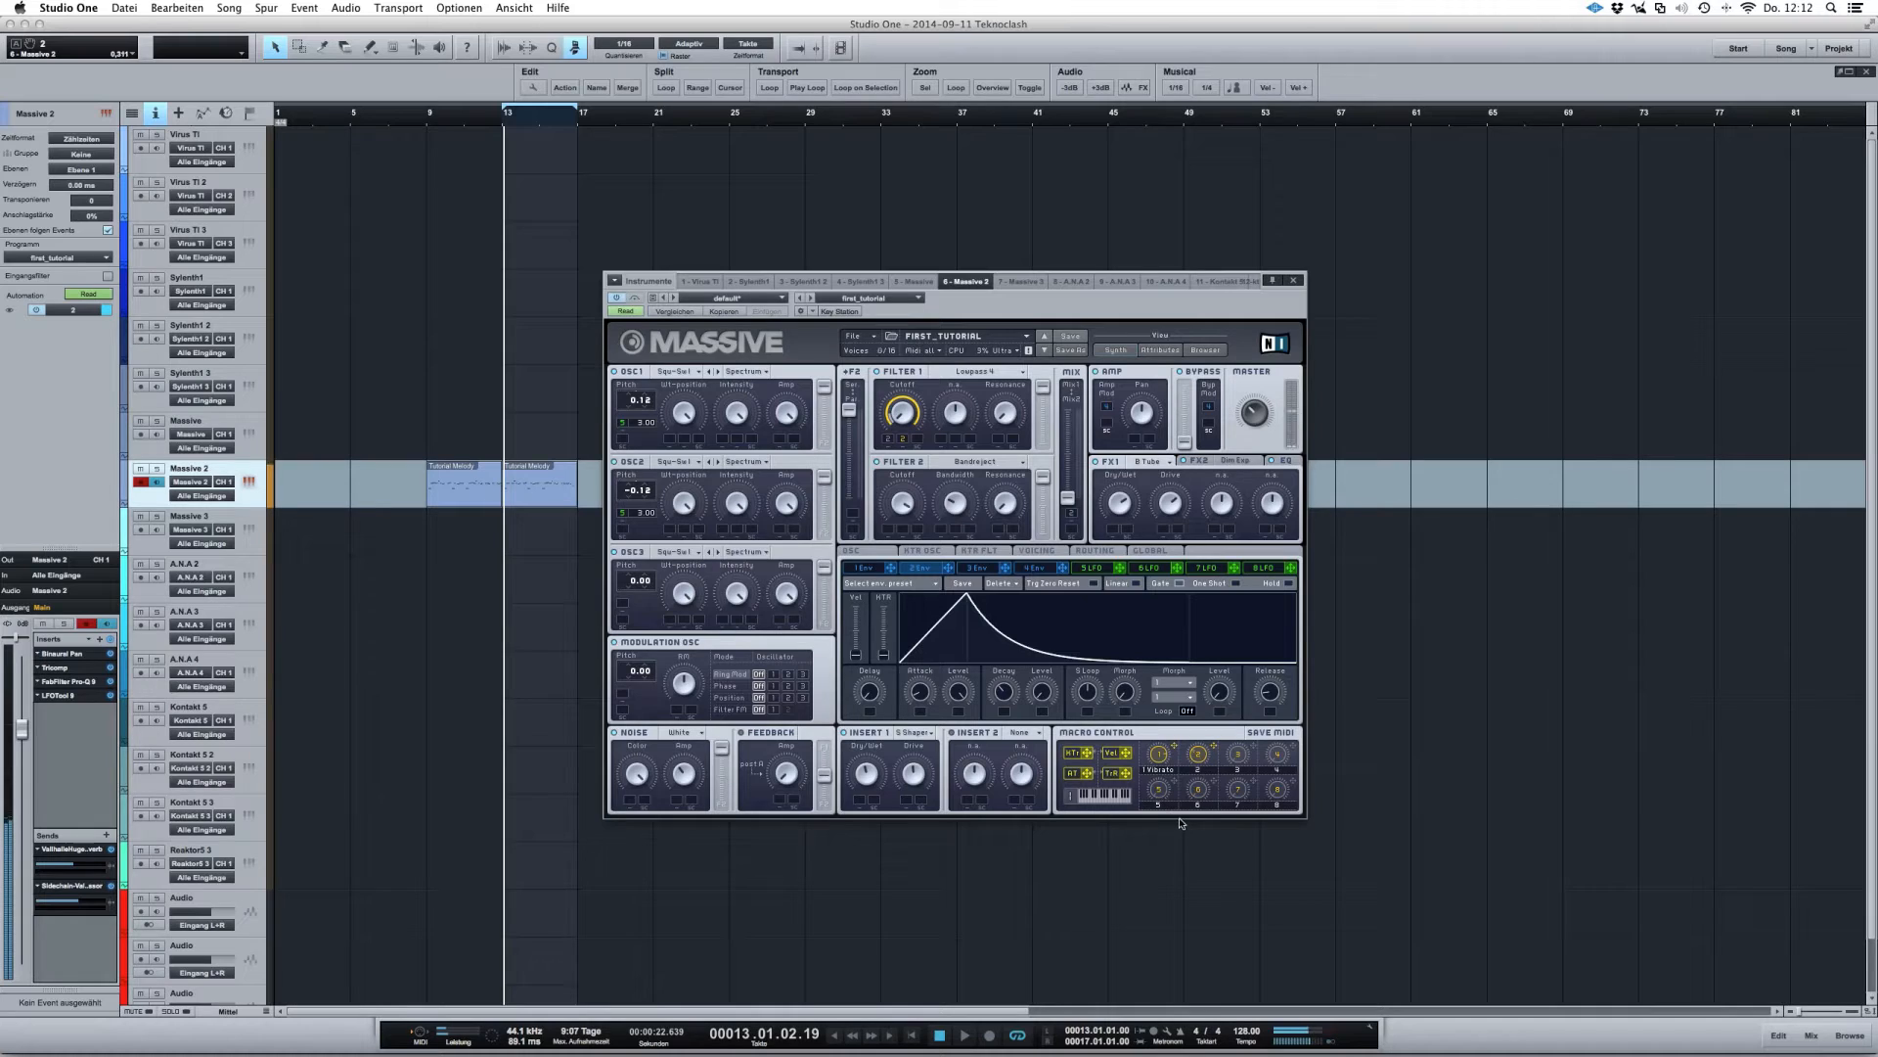
{"action": "right_click", "coordinate": [889, 441]}
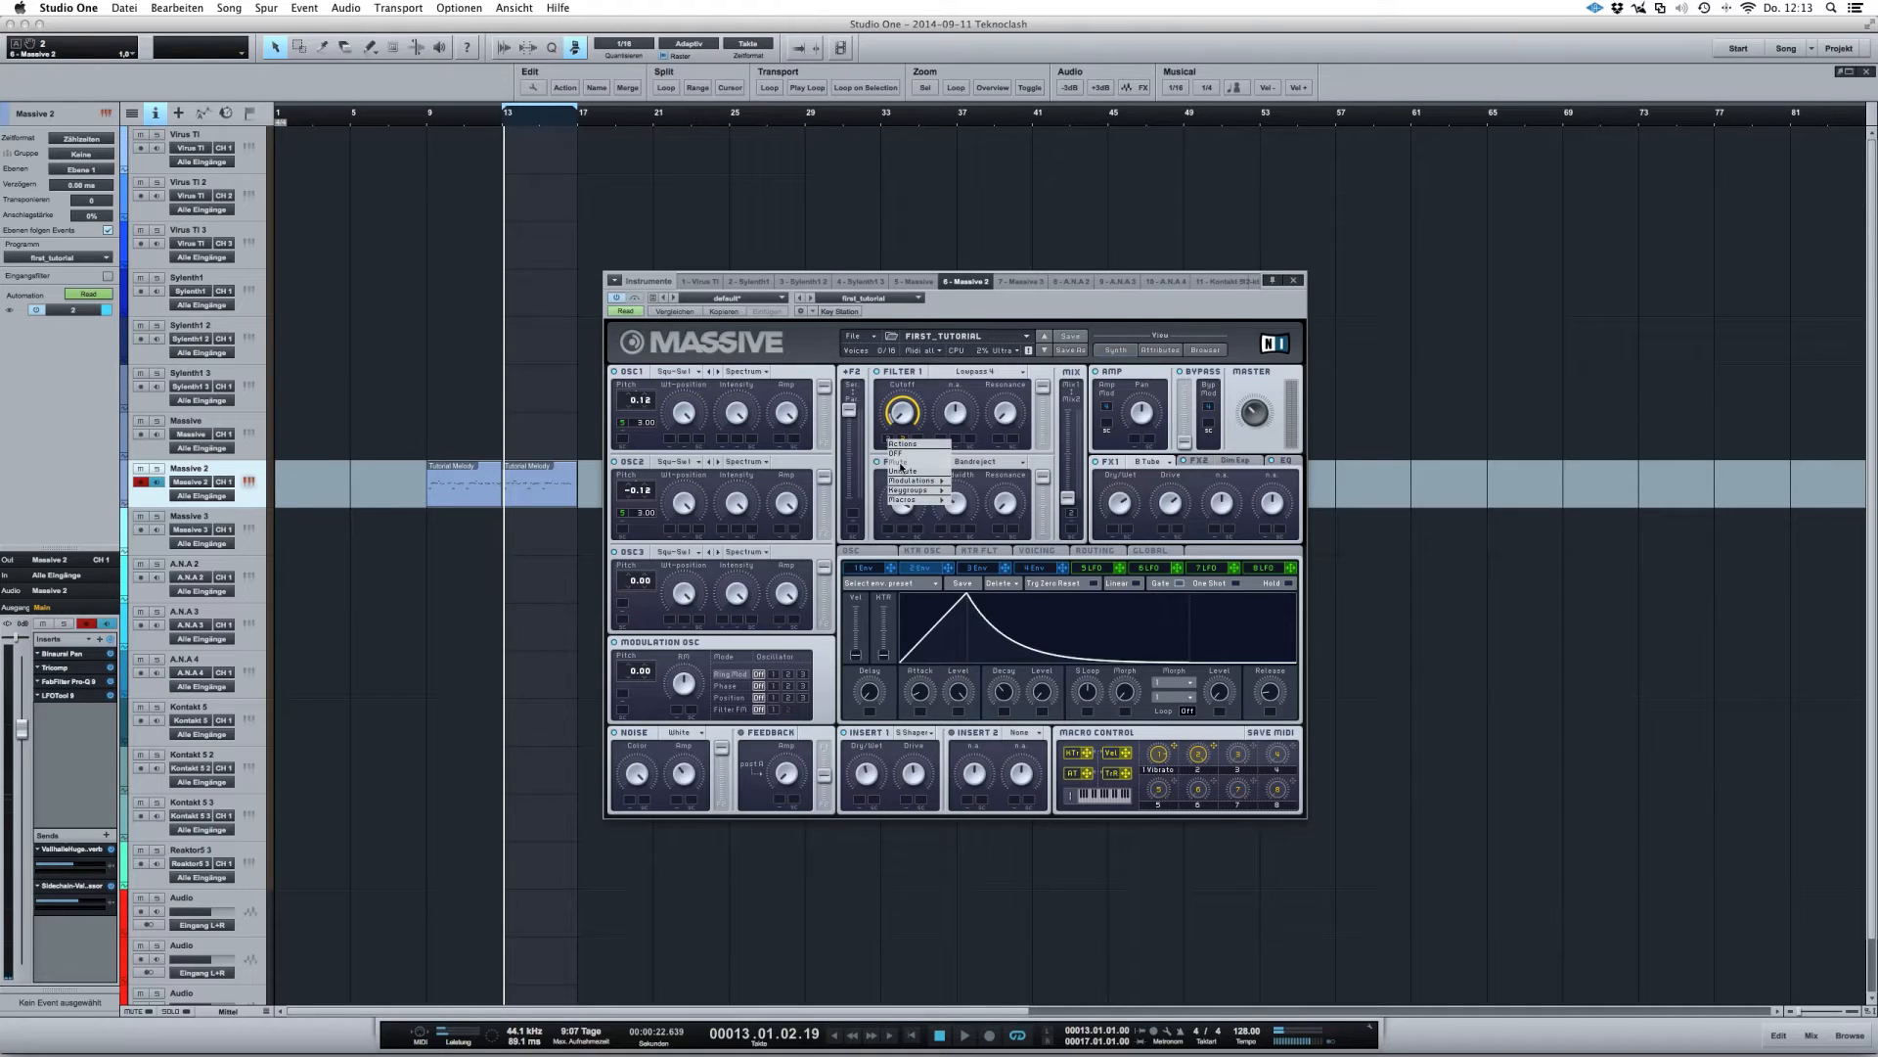
{"action": "left_click", "coordinate": [901, 471]}
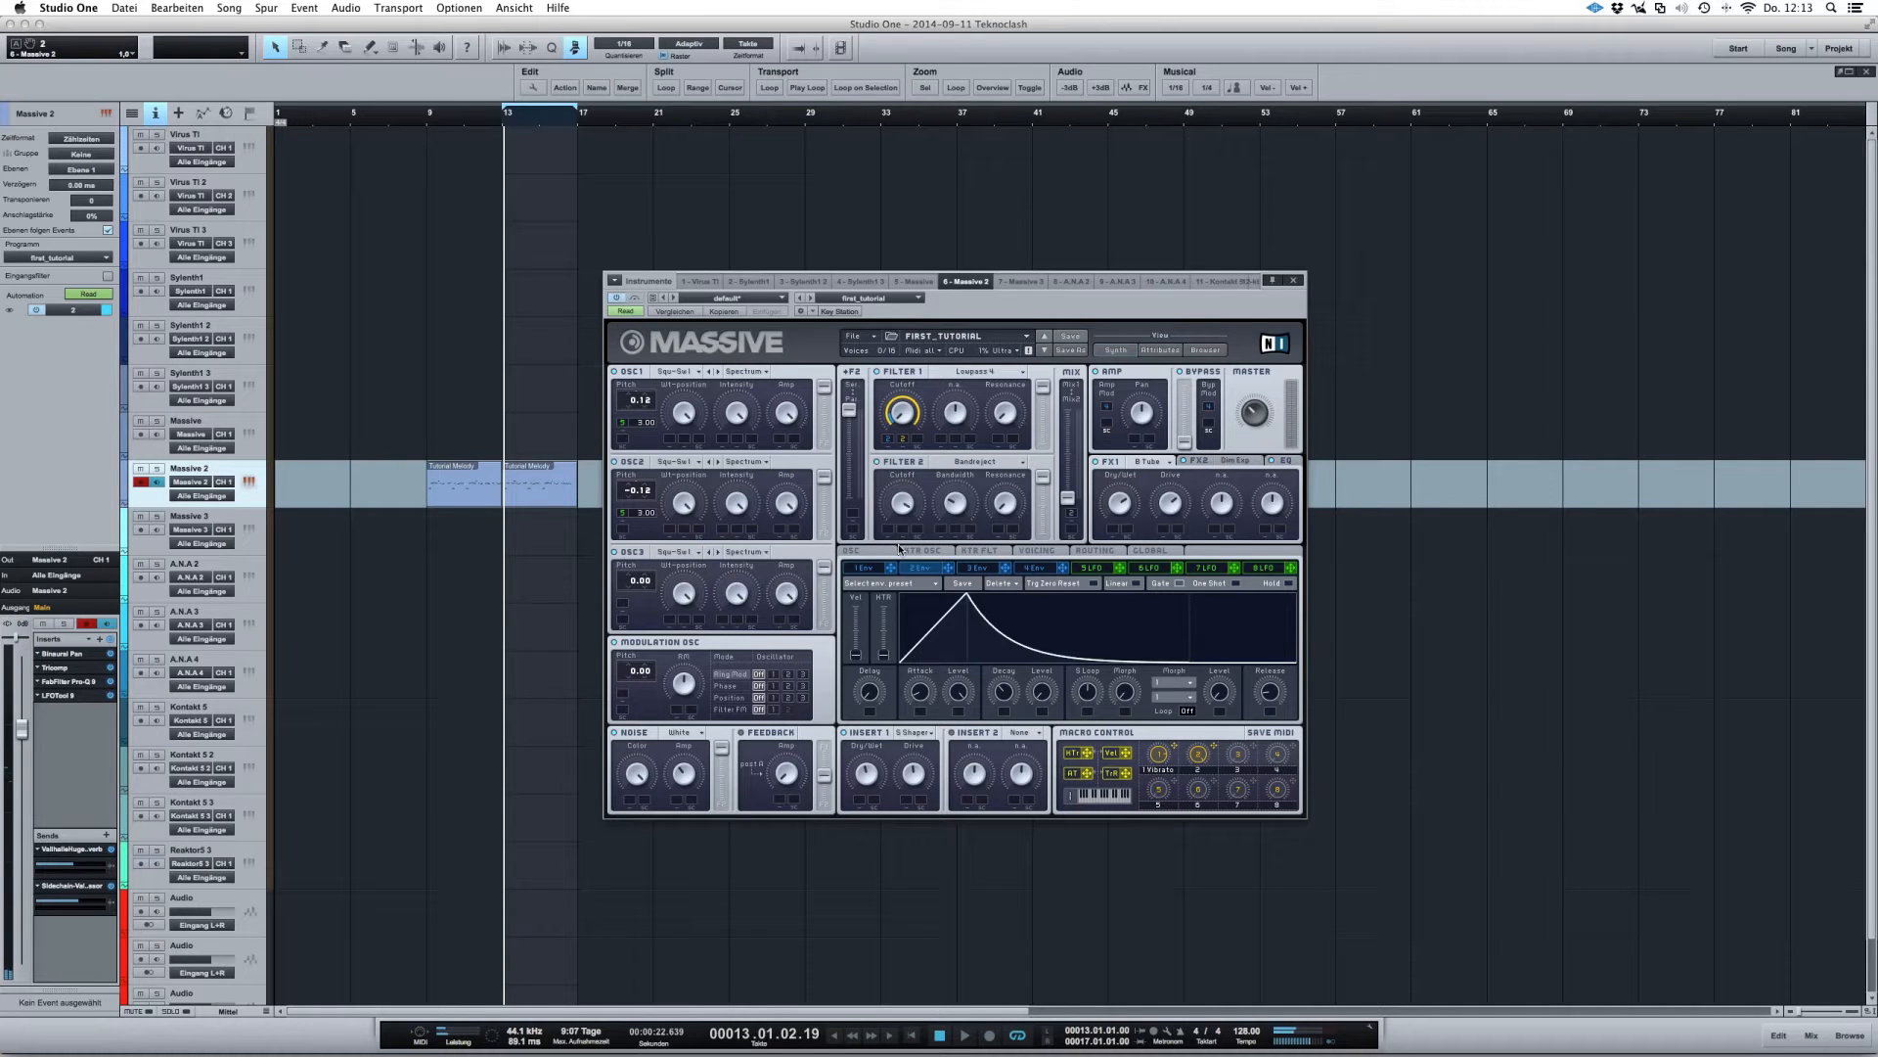
Examine Filter 1's resonance and output level, the filter mix, the F2 slider and Filter 2's bandwidth and resonance
{"action": "left_click", "coordinate": [1005, 419]}
{"action": "left_click", "coordinate": [1043, 388]}
{"action": "mouse_move", "coordinate": [1067, 497]}
{"action": "left_mouse_down"}
{"action": "mouse_move", "coordinate": [1067, 474]}
{"action": "mouse_move", "coordinate": [1067, 498]}
{"action": "left_mouse_up"}
{"action": "left_click", "coordinate": [850, 411]}
{"action": "left_click", "coordinate": [1007, 513]}
{"action": "left_click", "coordinate": [959, 509]}
Choose Brauner Tube as the FX1 effect and show the FX2 and EQ settings
{"action": "left_click", "coordinate": [1154, 463]}
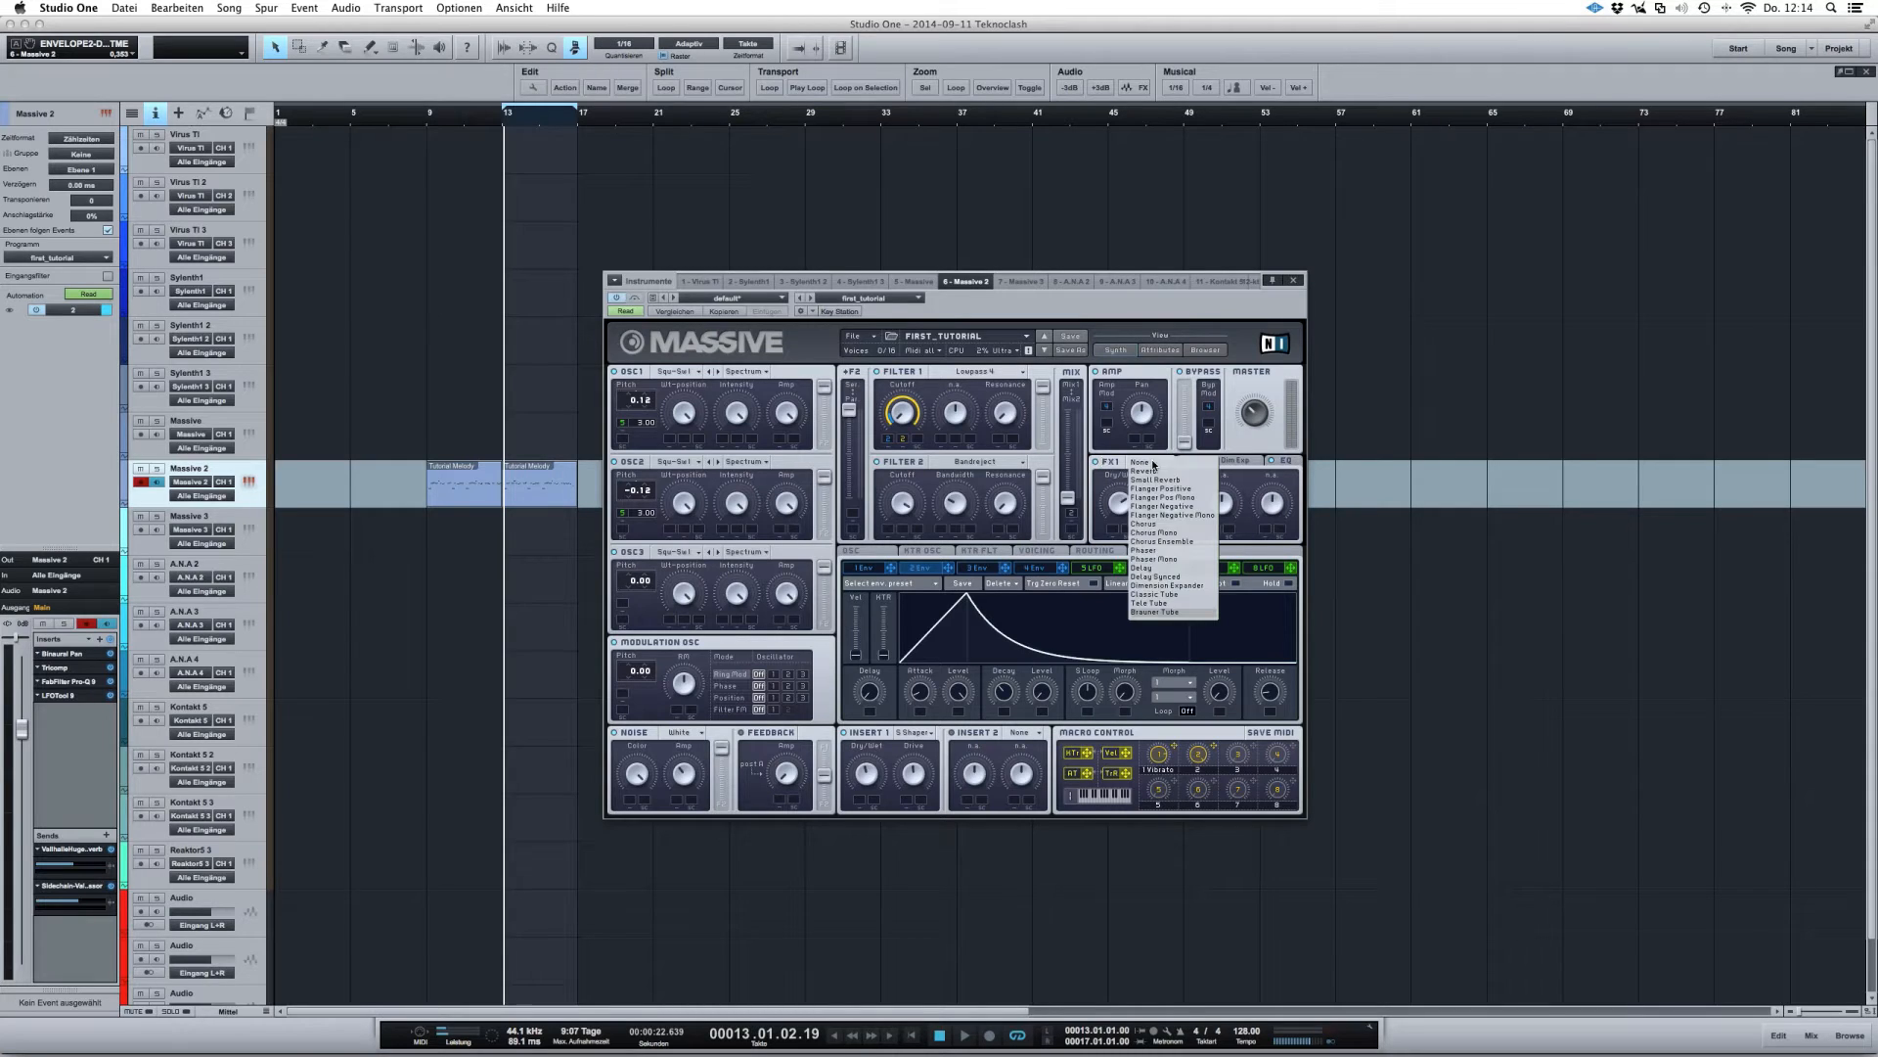
{"action": "left_click", "coordinate": [1168, 615]}
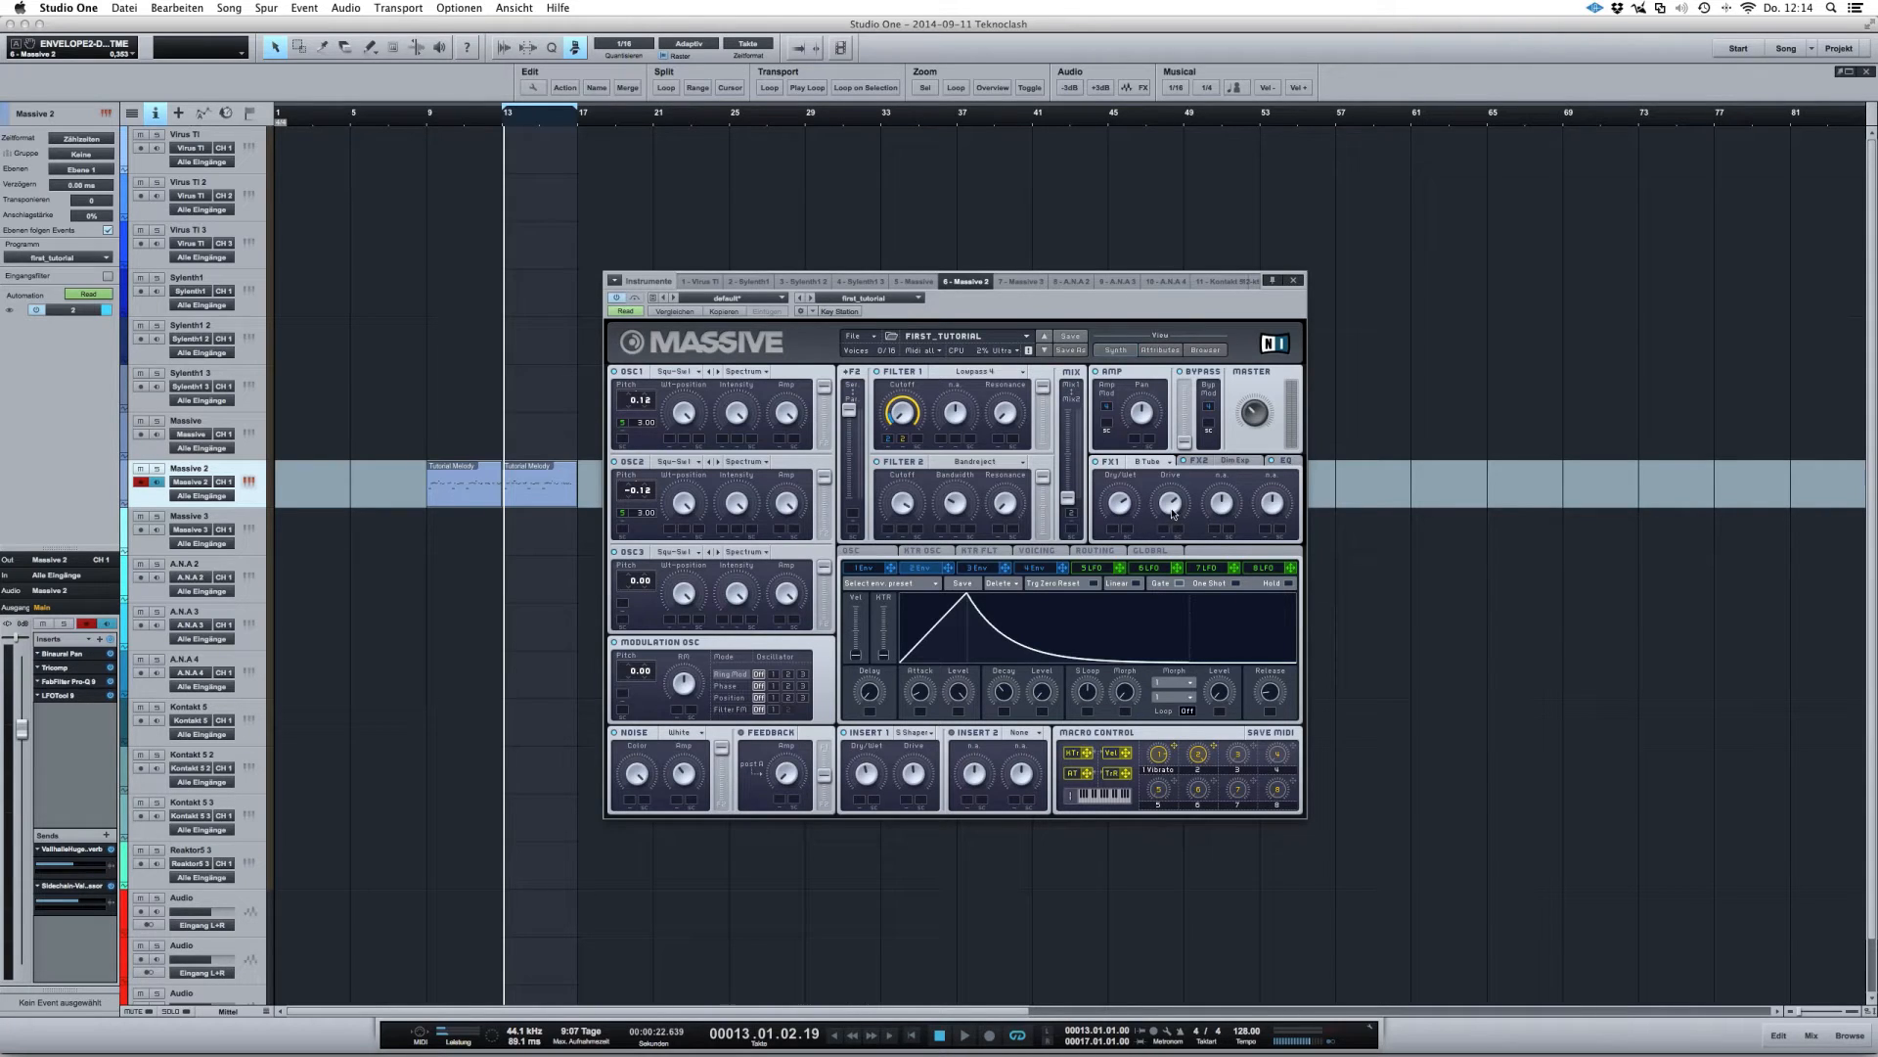
{"action": "left_click", "coordinate": [1236, 461]}
{"action": "left_click", "coordinate": [1282, 463]}
Toggle Restart via Gate for the oscillator phases and show the oscillator keytracking curve
{"action": "left_click", "coordinate": [858, 551]}
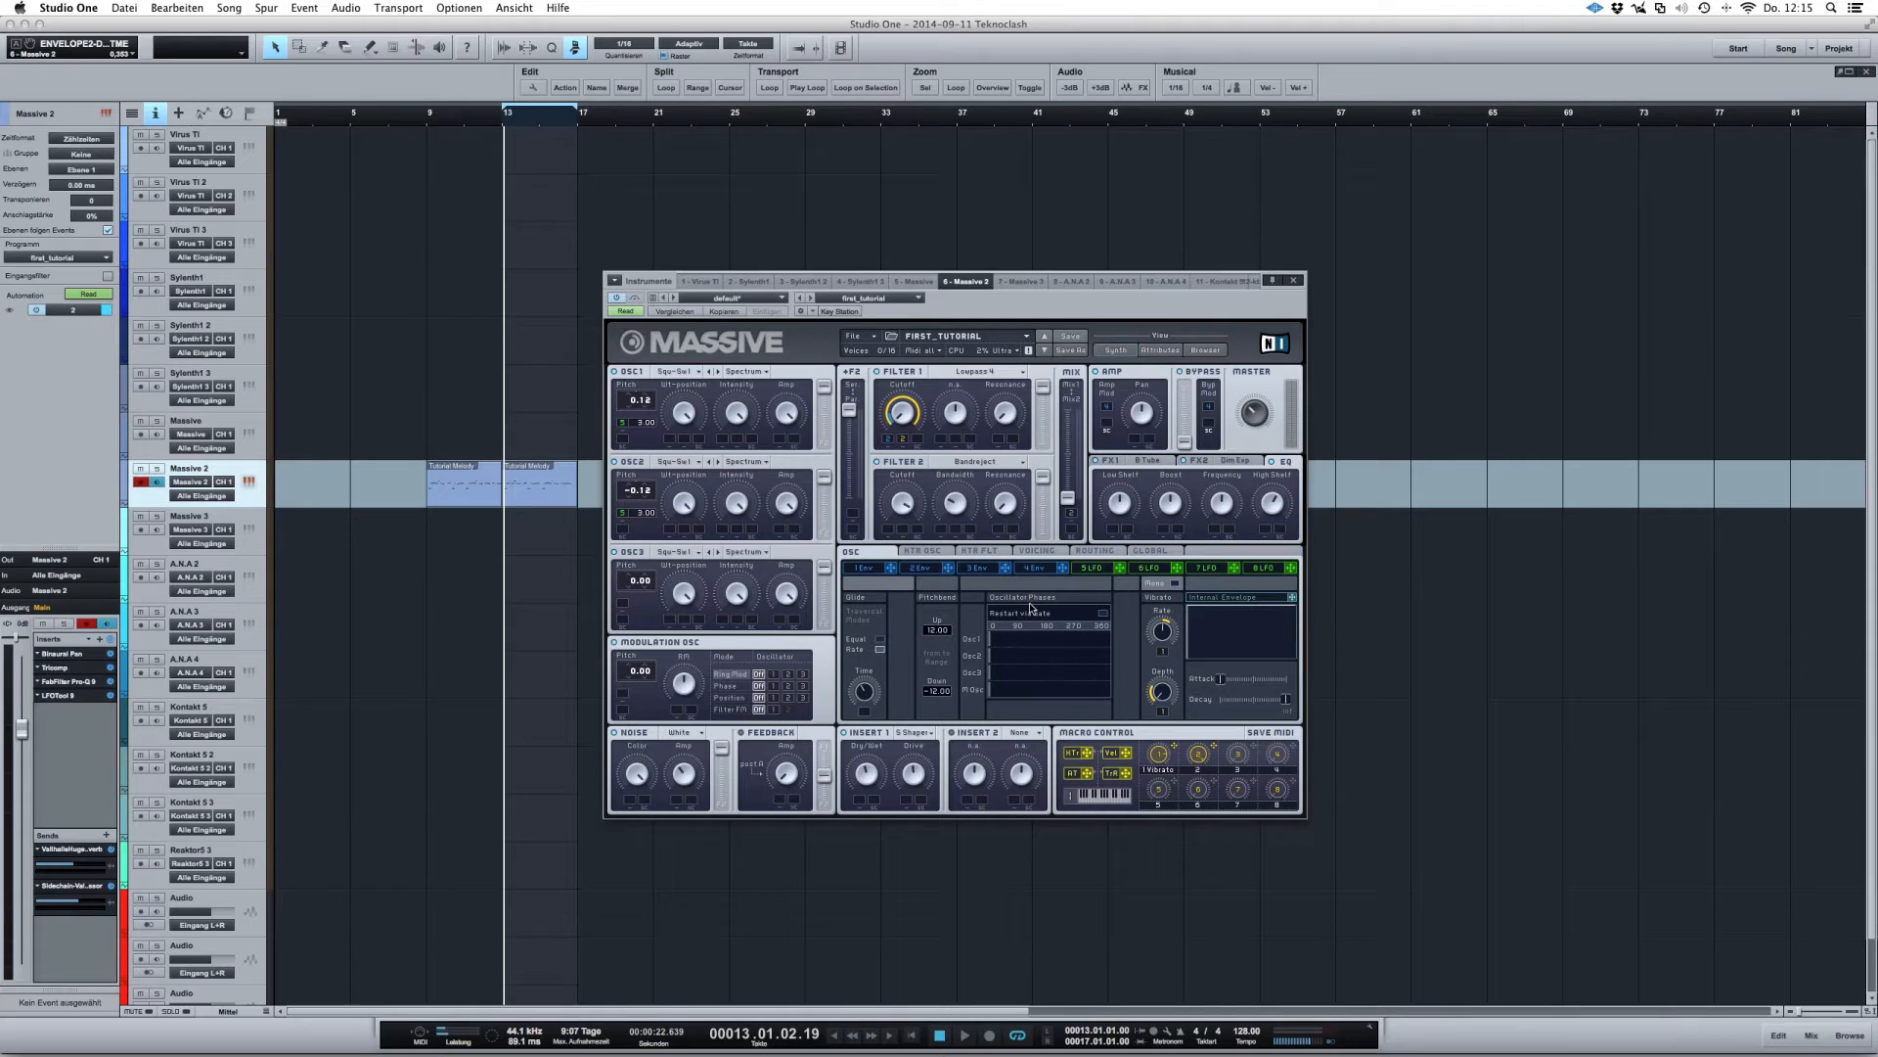
{"action": "left_click", "coordinate": [1106, 620]}
{"action": "left_click", "coordinate": [929, 552]}
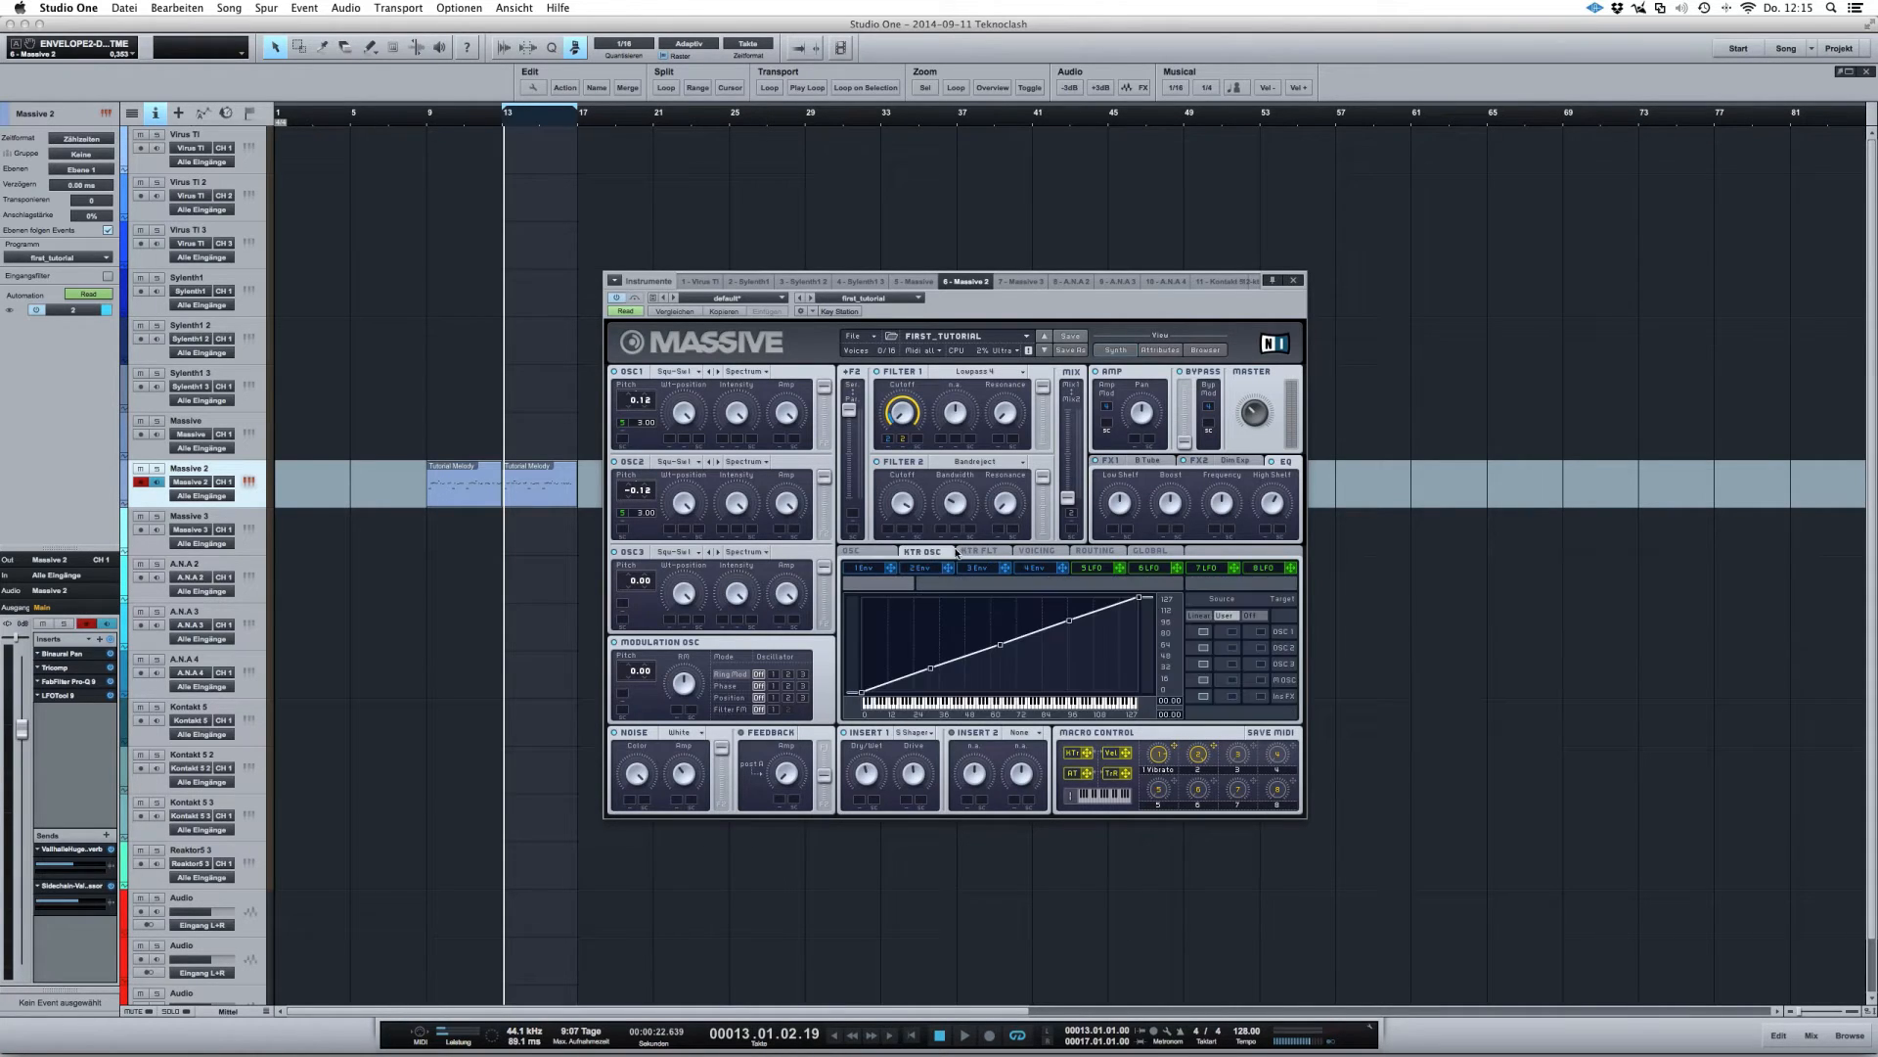
Set the voicing mode to Monophon and fine-tune the unison spread's Pan Position amount
{"action": "left_click", "coordinate": [1038, 554]}
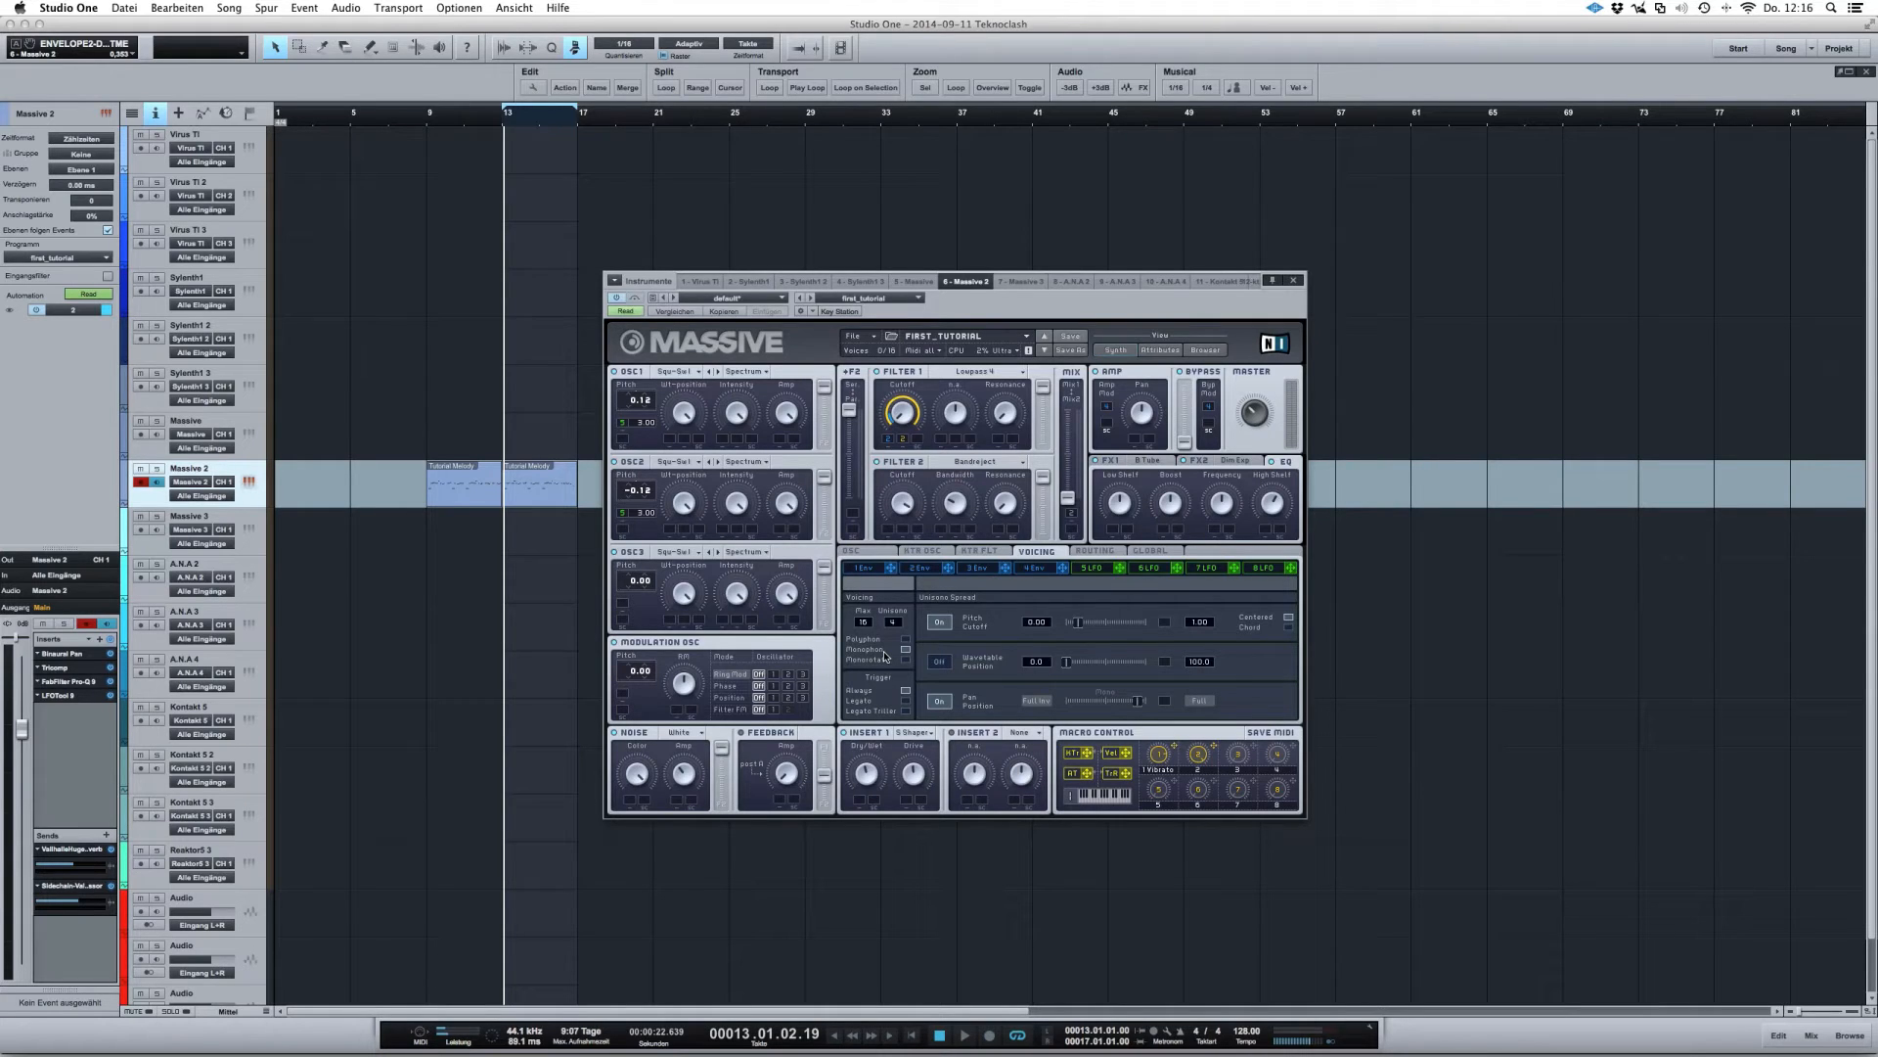
{"action": "left_click", "coordinate": [905, 641]}
{"action": "left_click", "coordinate": [906, 650]}
{"action": "mouse_move", "coordinate": [1138, 703]}
{"action": "left_mouse_down"}
{"action": "mouse_move", "coordinate": [1248, 719]}
{"action": "mouse_move", "coordinate": [1136, 704]}
{"action": "left_mouse_up"}
Examine the noise color, the effects available for Insert 1 and the patch's signal routing
{"action": "left_click", "coordinate": [639, 783]}
{"action": "left_click", "coordinate": [908, 734]}
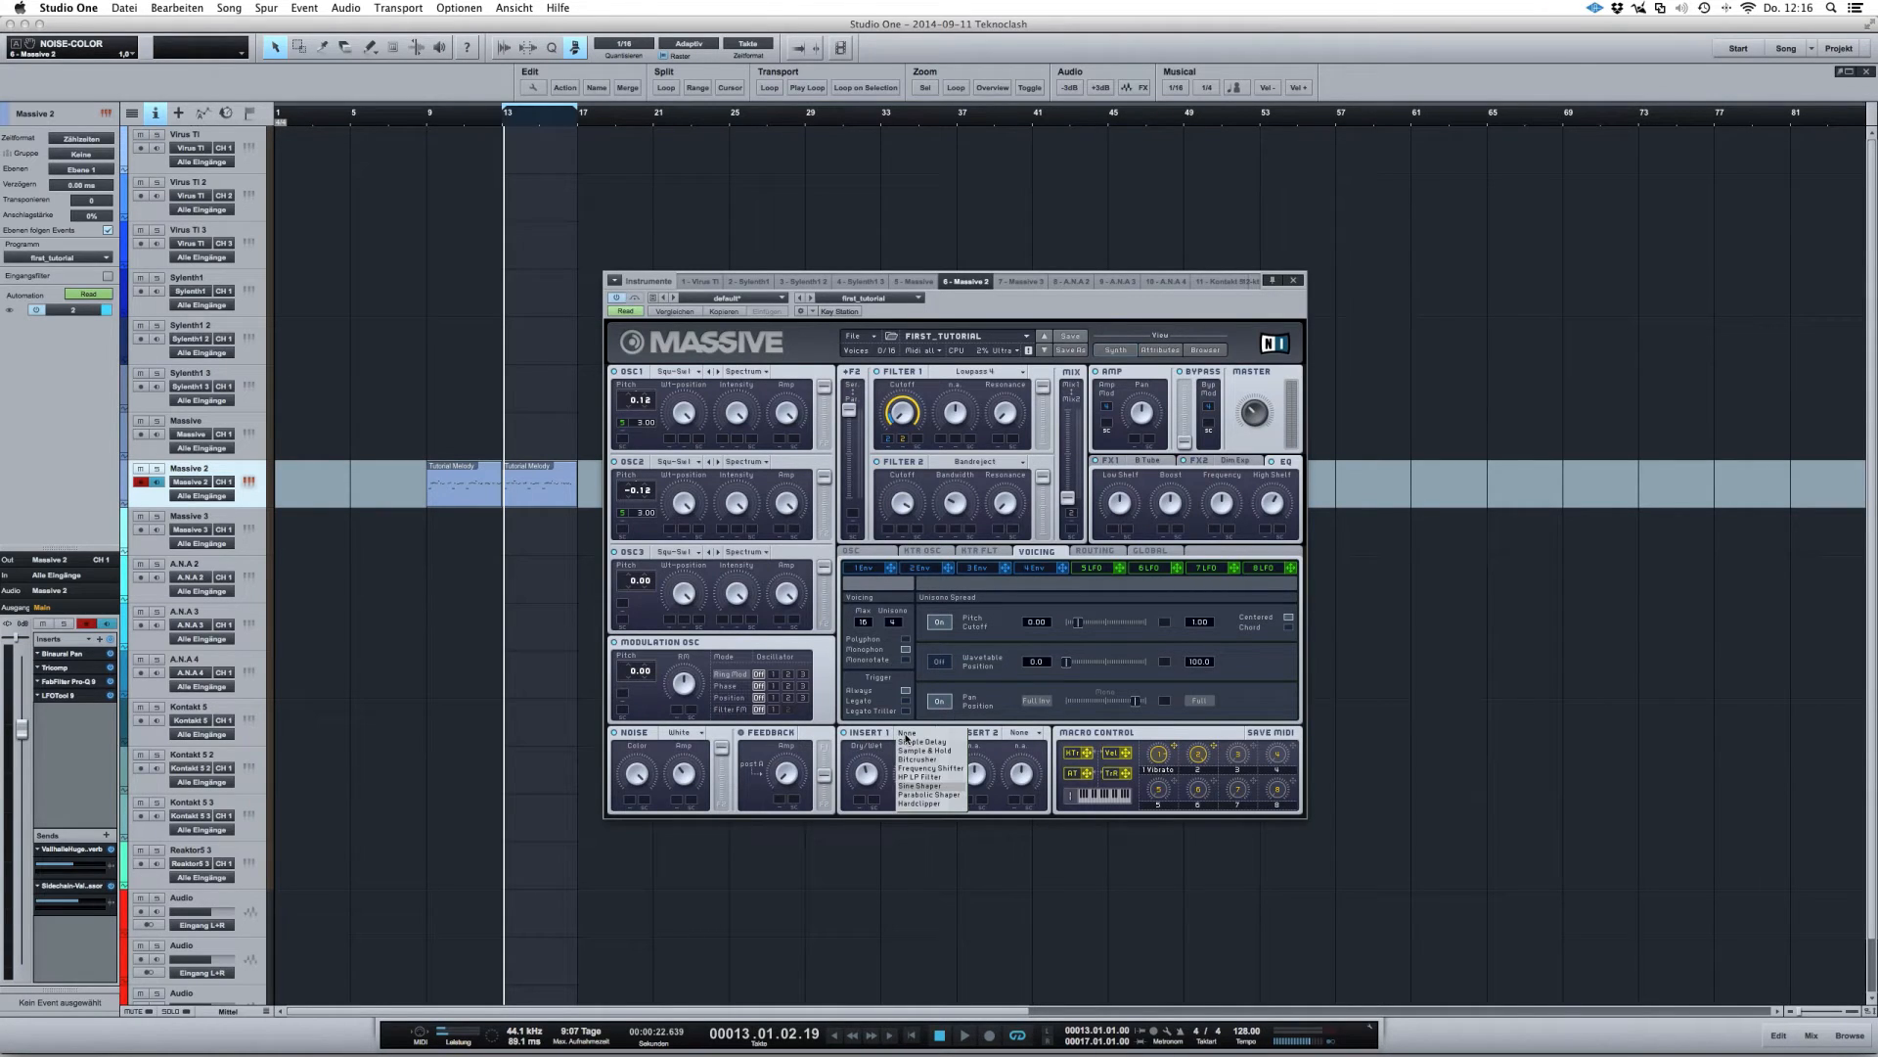
{"action": "left_click", "coordinate": [887, 751]}
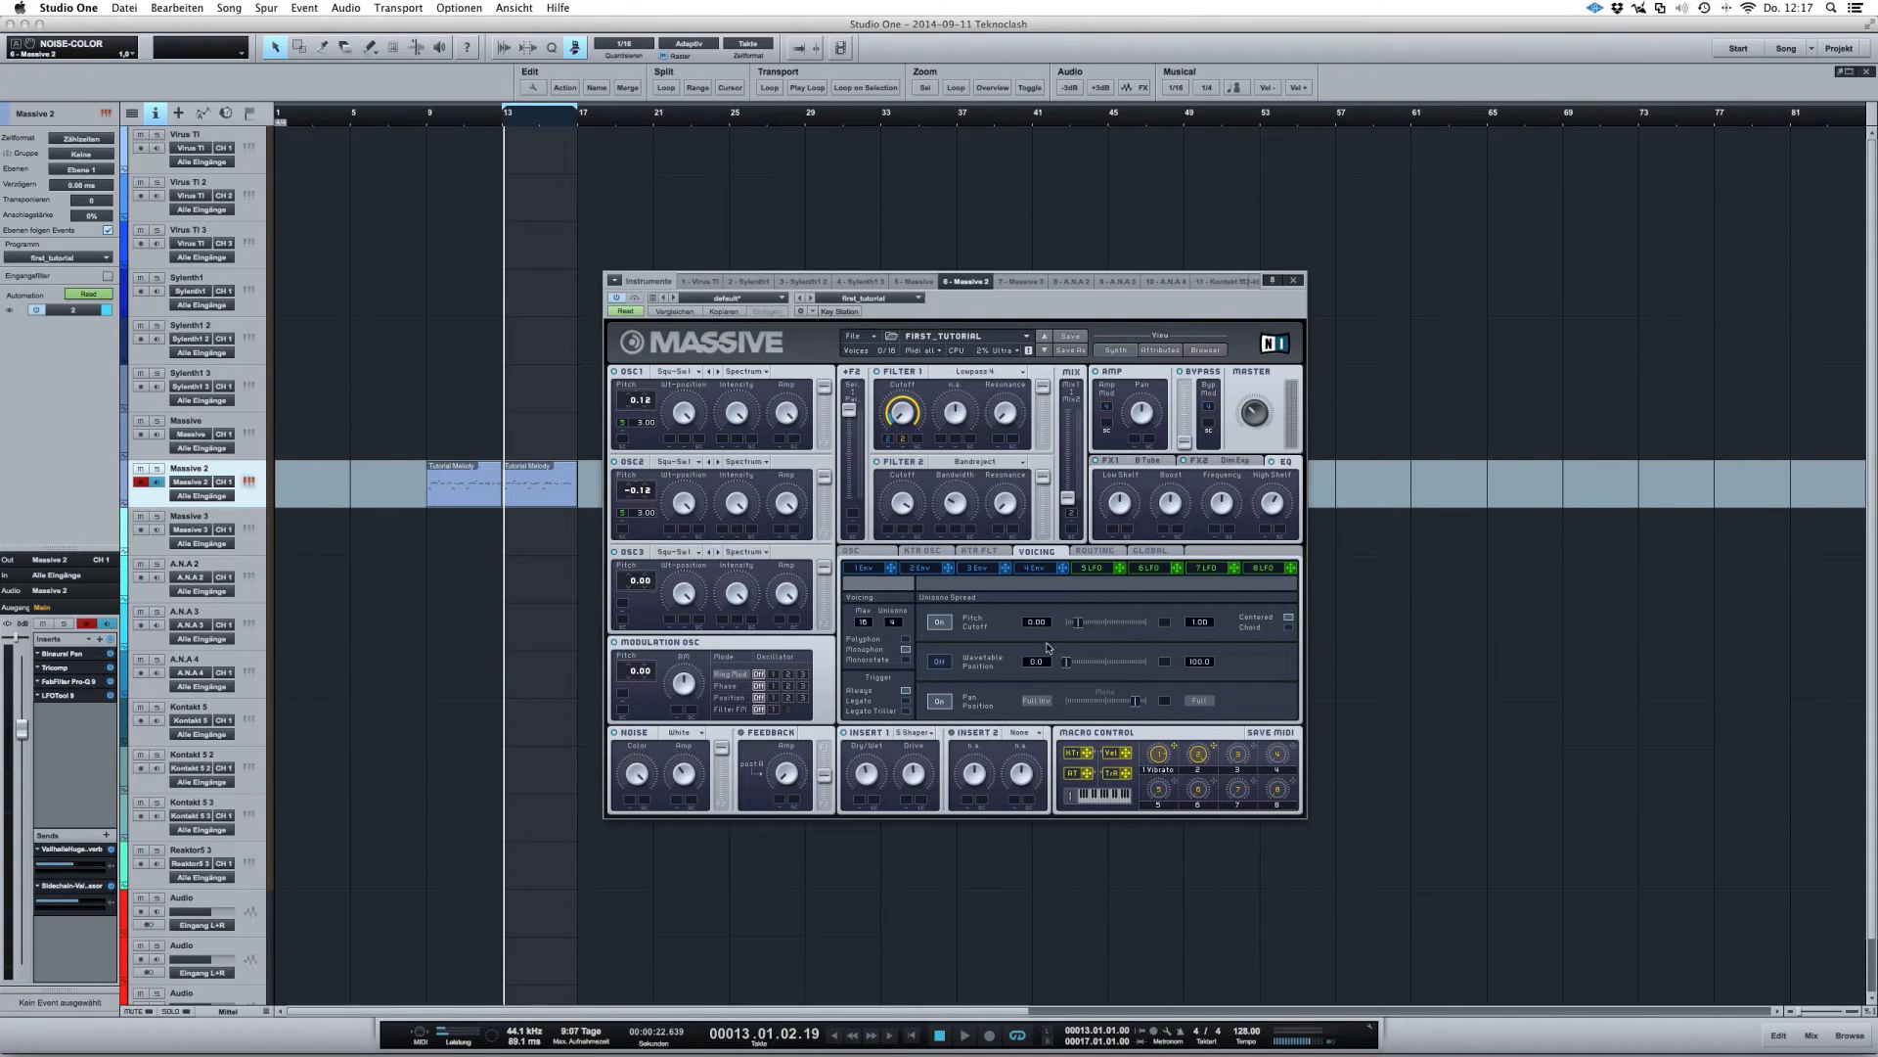
{"action": "left_click", "coordinate": [1095, 551]}
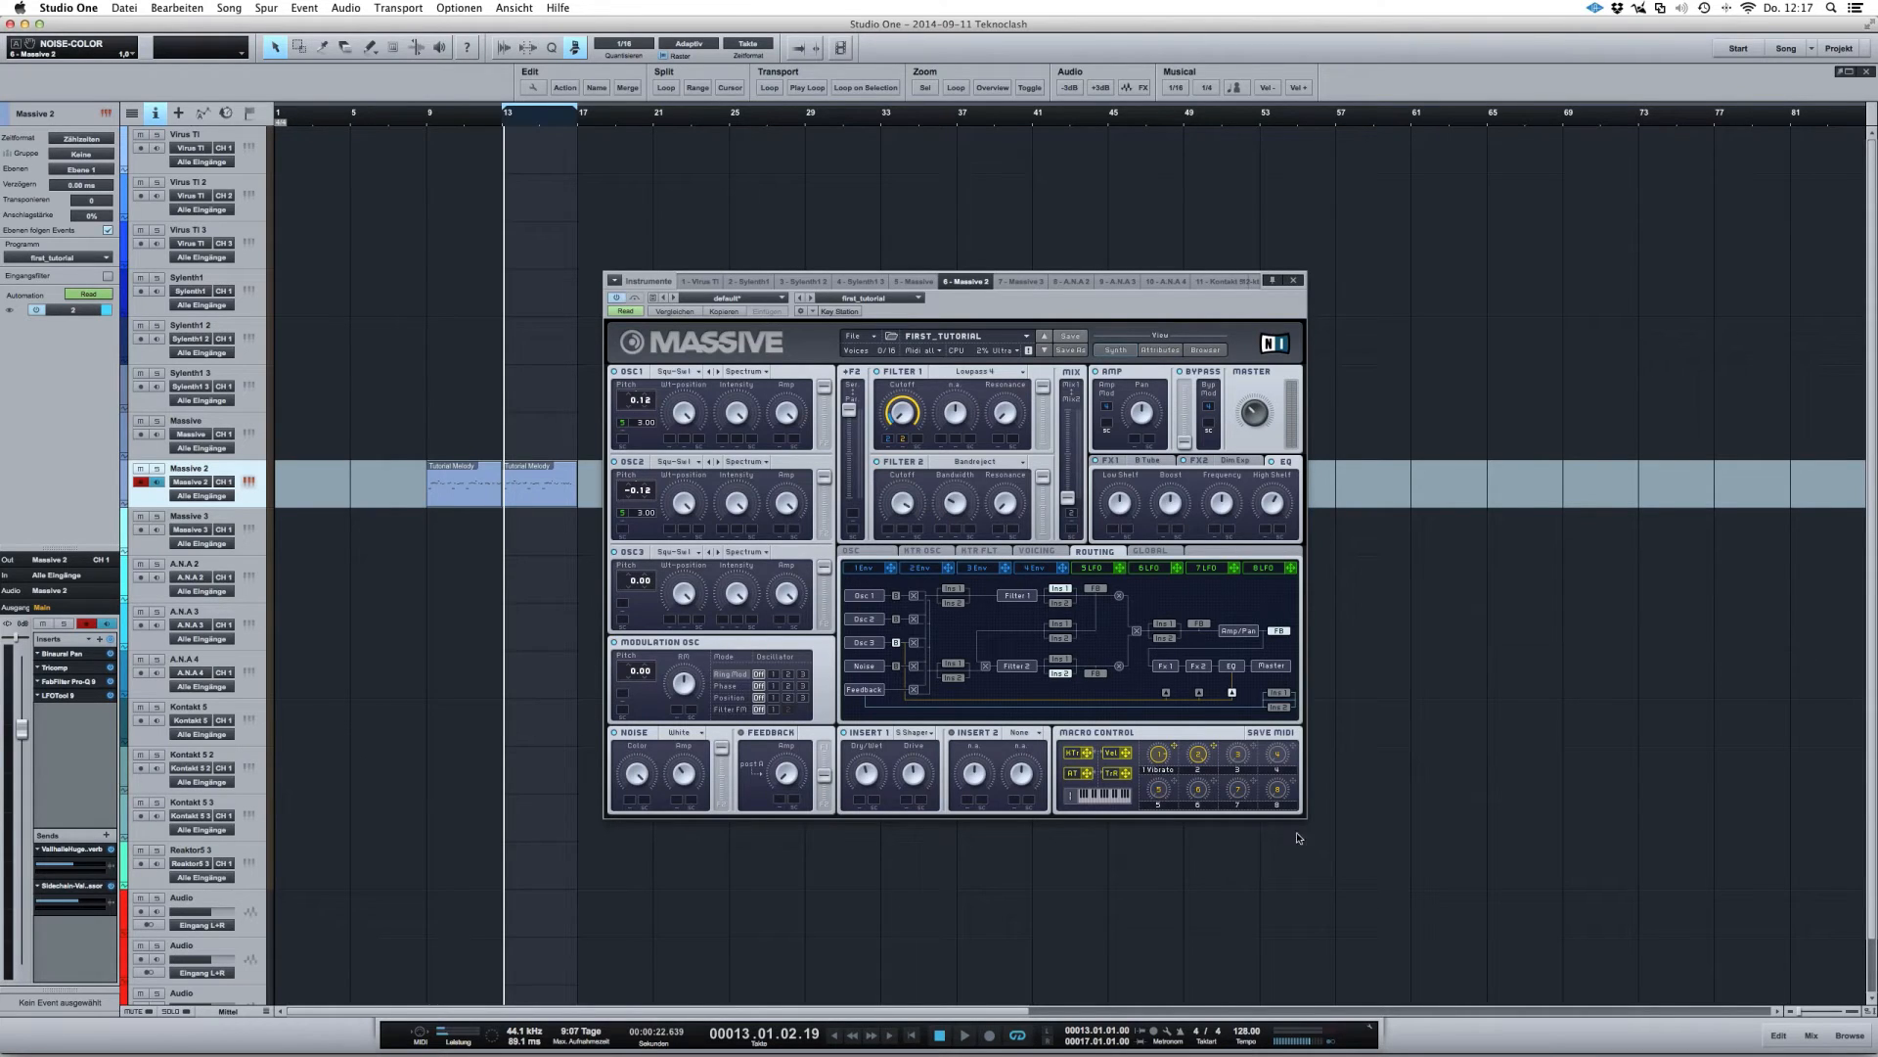
Assign macro 3 to the Wt-position of oscillators 1, 2 and 3 and turn the macro up to its maximum
{"action": "left_click_drag", "start_coordinate": [1037, 687], "coordinate": [666, 535]}
{"action": "left_click_drag", "start_coordinate": [659, 518], "coordinate": [669, 625]}
{"action": "left_click_drag", "start_coordinate": [1253, 746], "coordinate": [673, 746]}
{"action": "left_click_drag", "start_coordinate": [1236, 757], "coordinate": [1234, 651]}
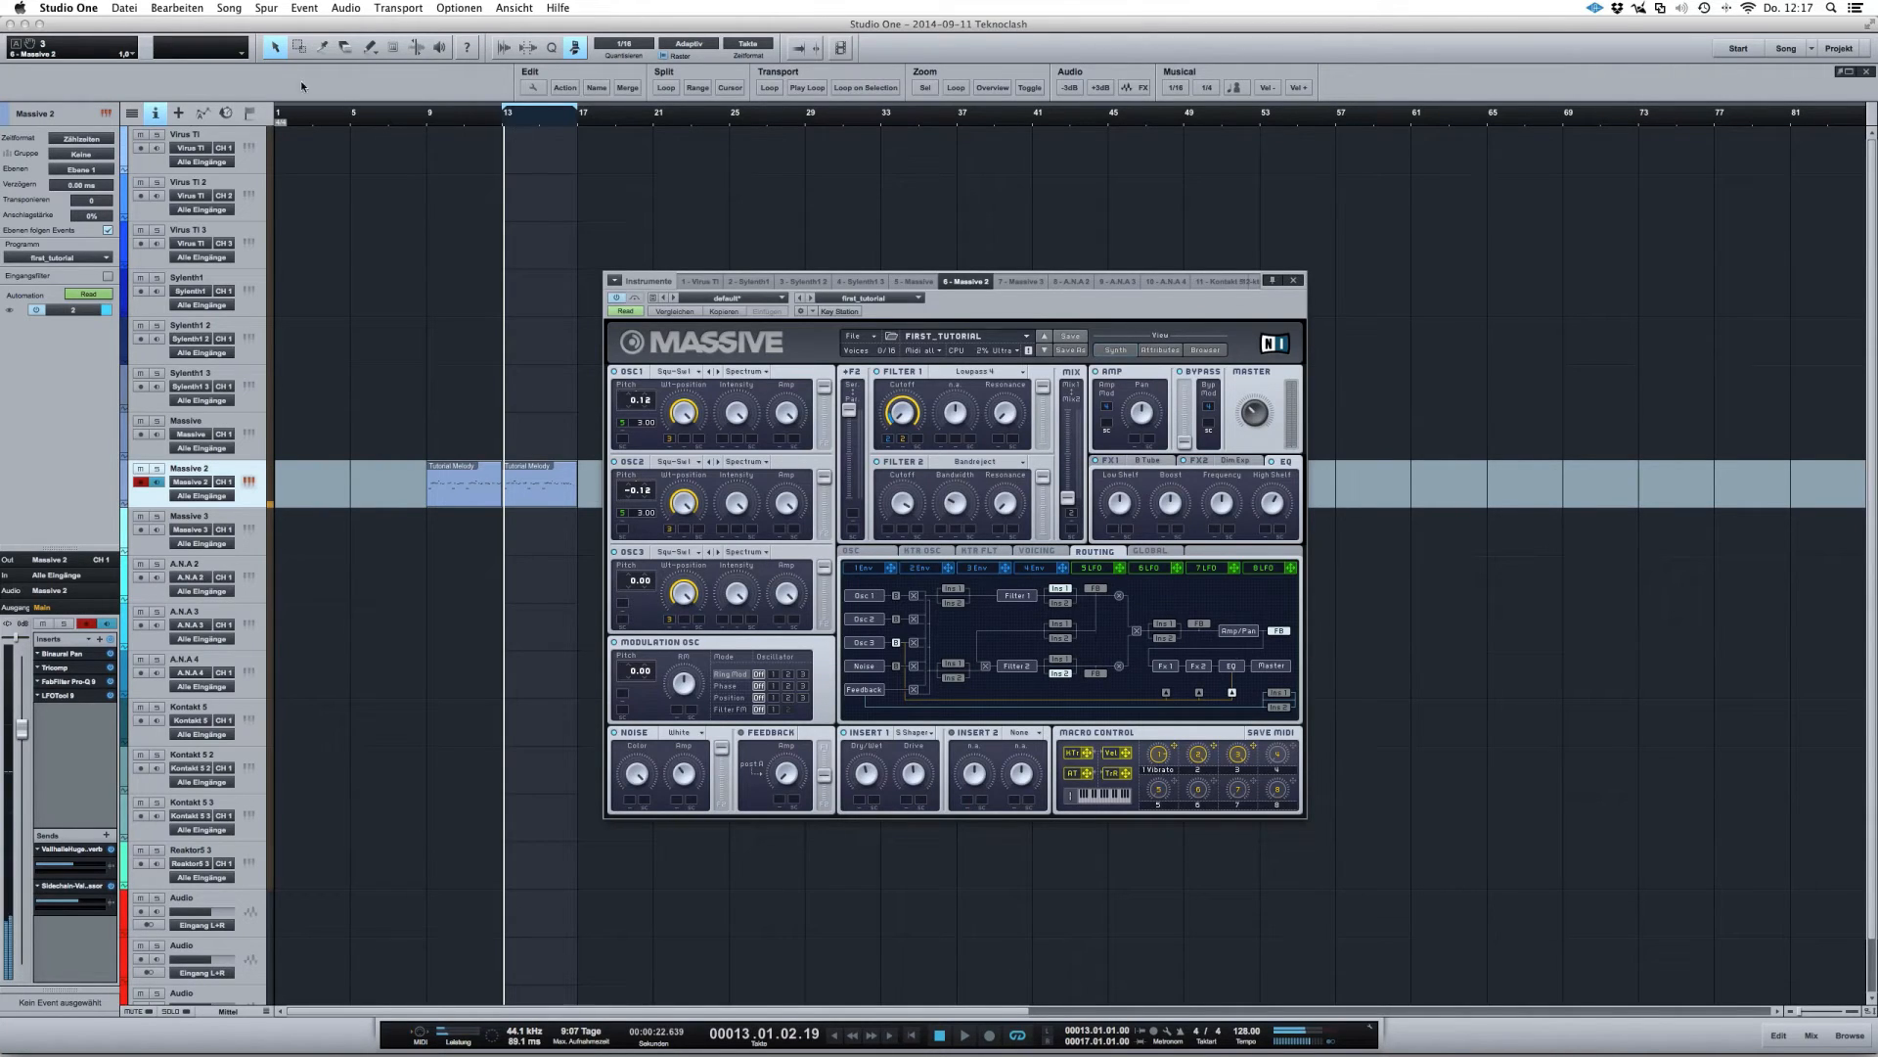
Play the melody from bar 9 while sweeping macro 3 to hear the wavetable position change
{"action": "left_click", "coordinate": [432, 122]}
{"action": "key", "text": "space"}
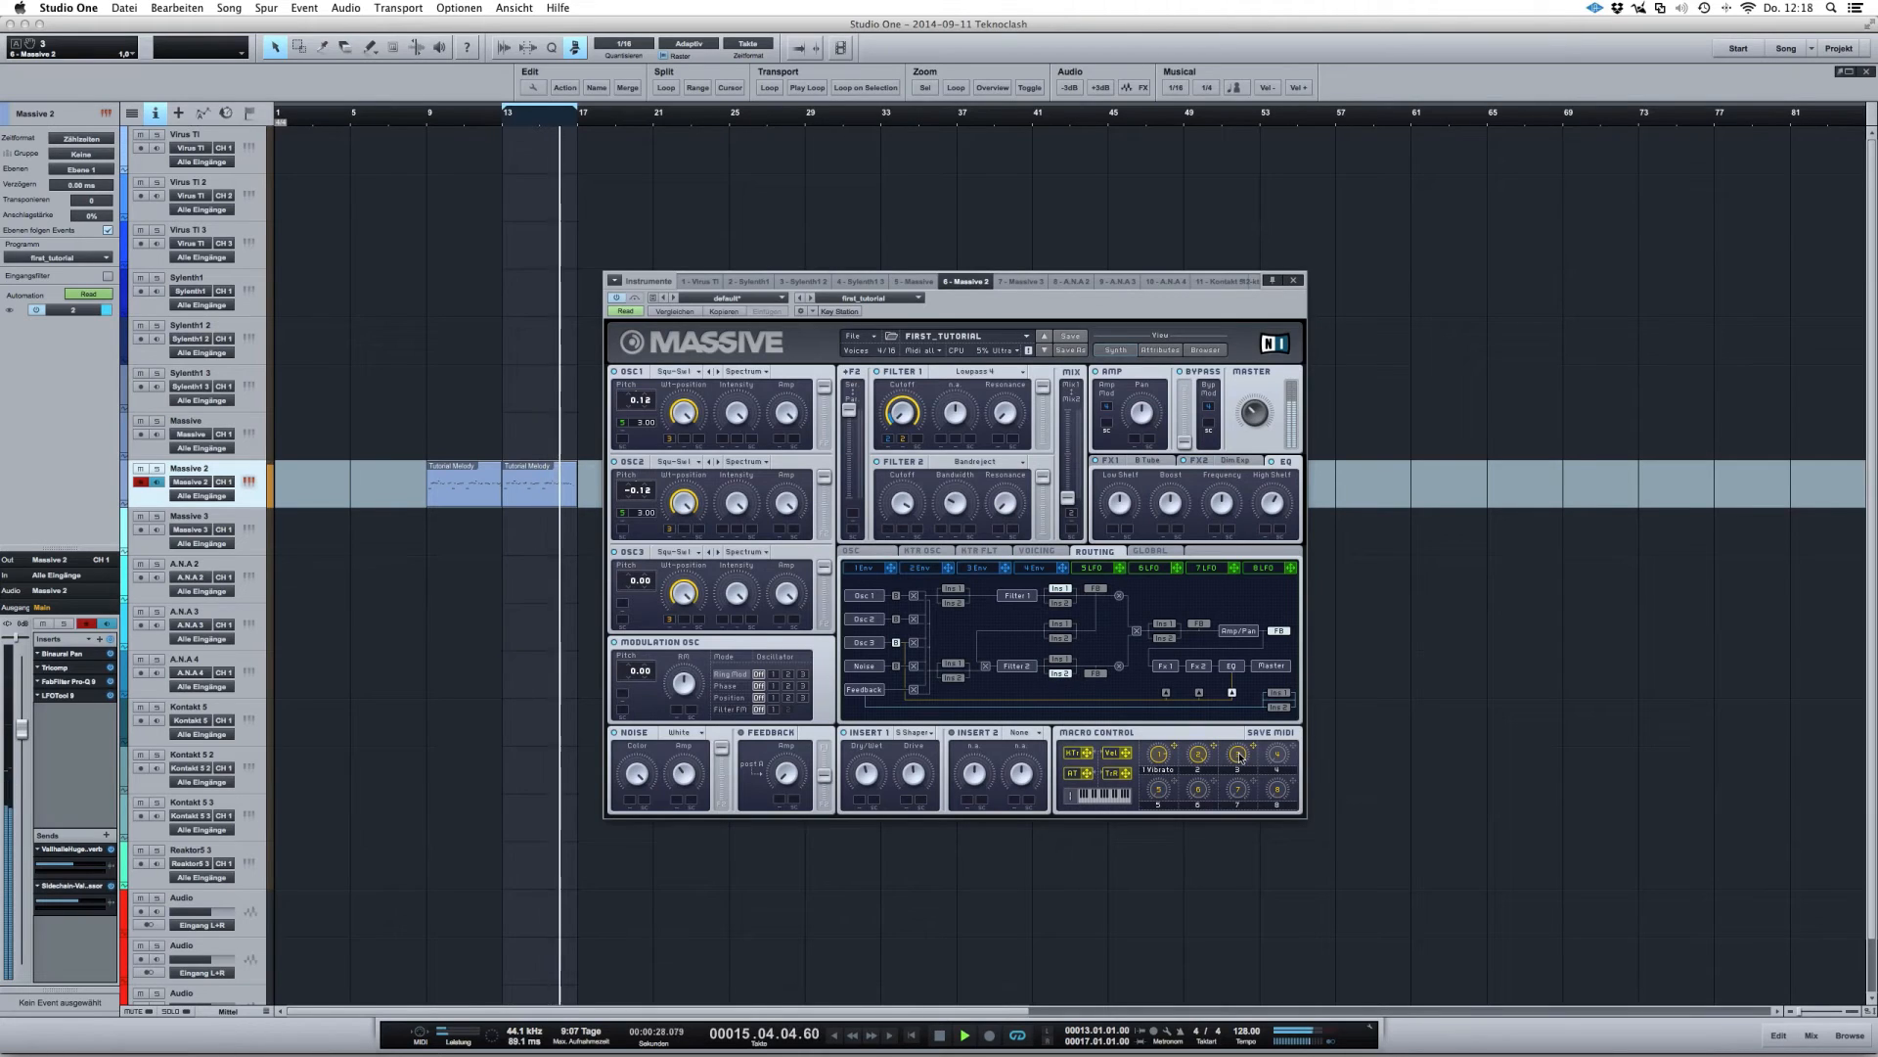
{"action": "key", "text": "space"}
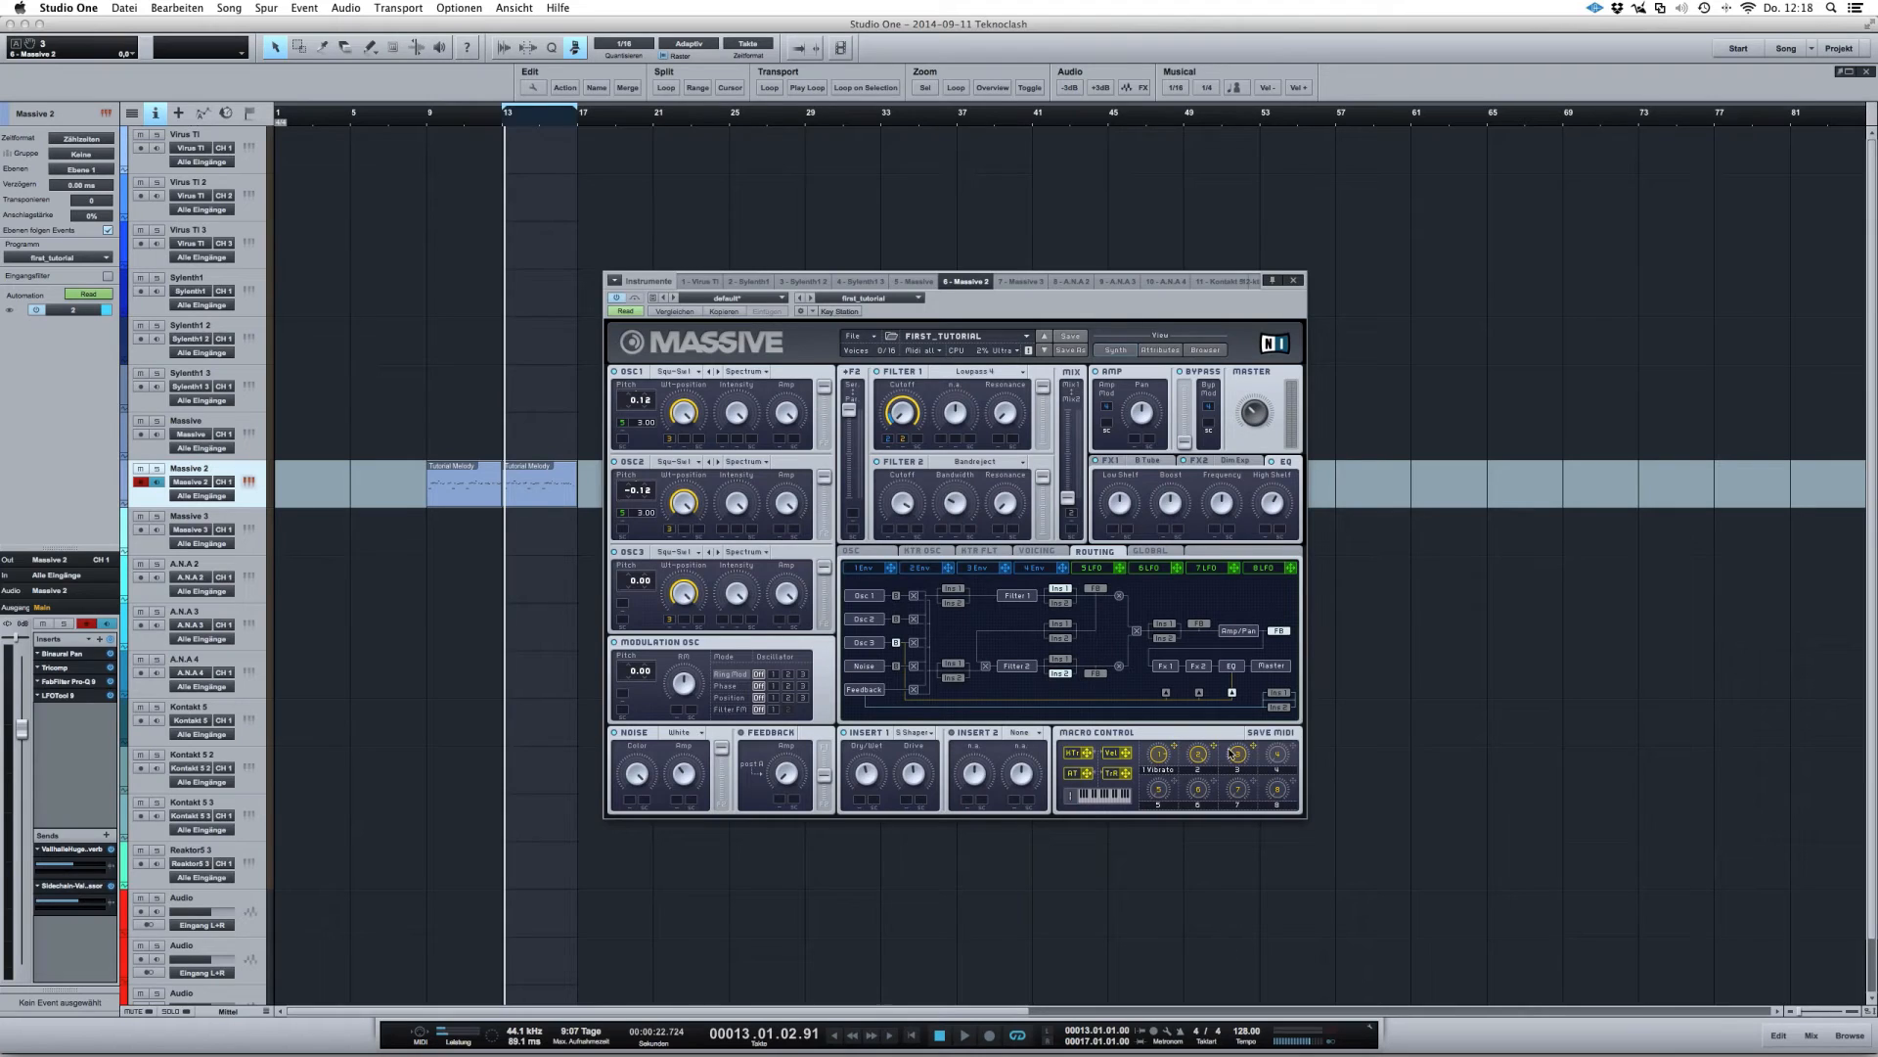
{"action": "left_click_drag", "start_coordinate": [1235, 756], "coordinate": [1235, 729]}
Assign macro 4 to the pitch of all three oscillators with a range of 12.00 and sweep the macro
{"action": "left_click", "coordinate": [624, 440]}
{"action": "left_click_drag", "start_coordinate": [640, 444], "coordinate": [647, 425]}
{"action": "left_click", "coordinate": [622, 531]}
{"action": "left_click_drag", "start_coordinate": [639, 529], "coordinate": [645, 514]}
{"action": "left_click_drag", "start_coordinate": [1302, 755], "coordinate": [648, 585]}
{"action": "left_click_drag", "start_coordinate": [1279, 753], "coordinate": [1282, 653]}
Assign 6 LFO to the amp's Pan and shift the phase of the LFO's upper waveform
{"action": "left_click", "coordinate": [871, 552]}
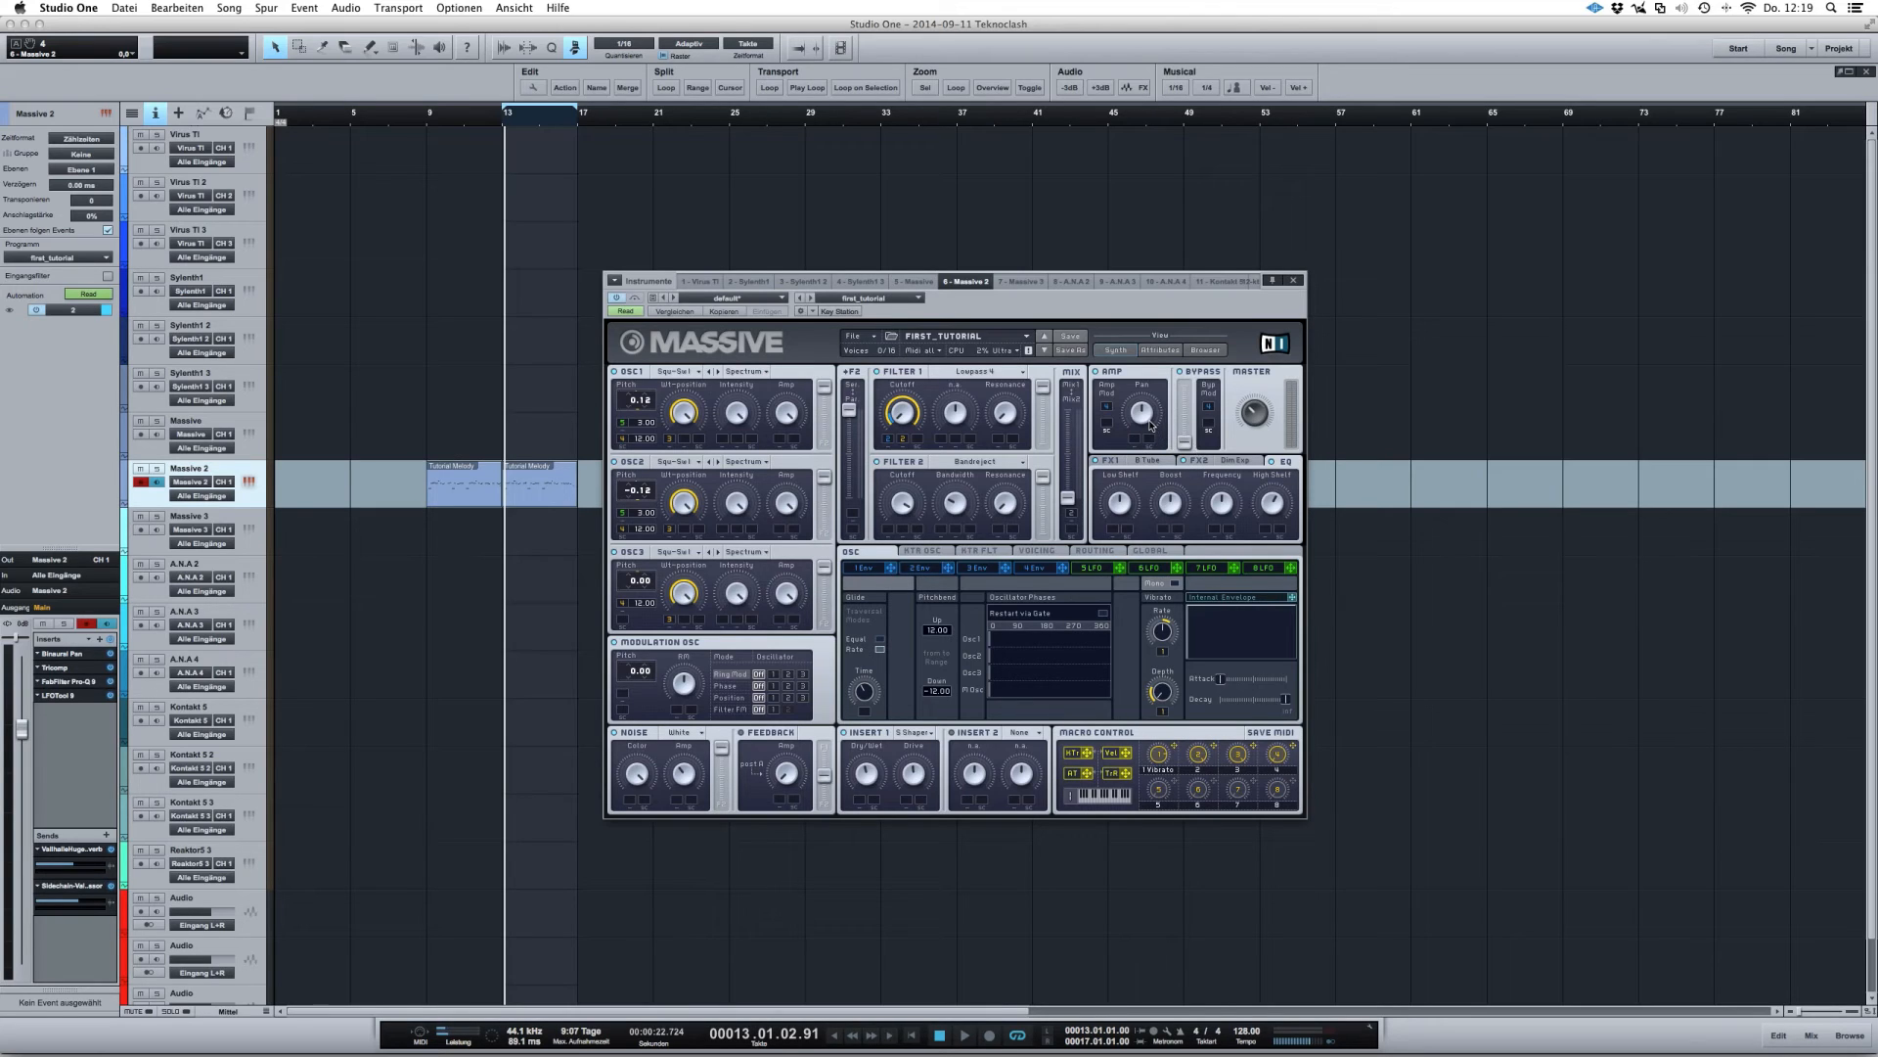
{"action": "left_click", "coordinate": [1096, 569]}
{"action": "left_click", "coordinate": [1150, 568]}
{"action": "left_click_drag", "start_coordinate": [1177, 567], "coordinate": [1136, 428]}
{"action": "left_click_drag", "start_coordinate": [972, 626], "coordinate": [1003, 626]}
Sync 6 LFO to the tempo and adjust its ratio, XFade curve, amp and pan modulation range
{"action": "left_click", "coordinate": [880, 651]}
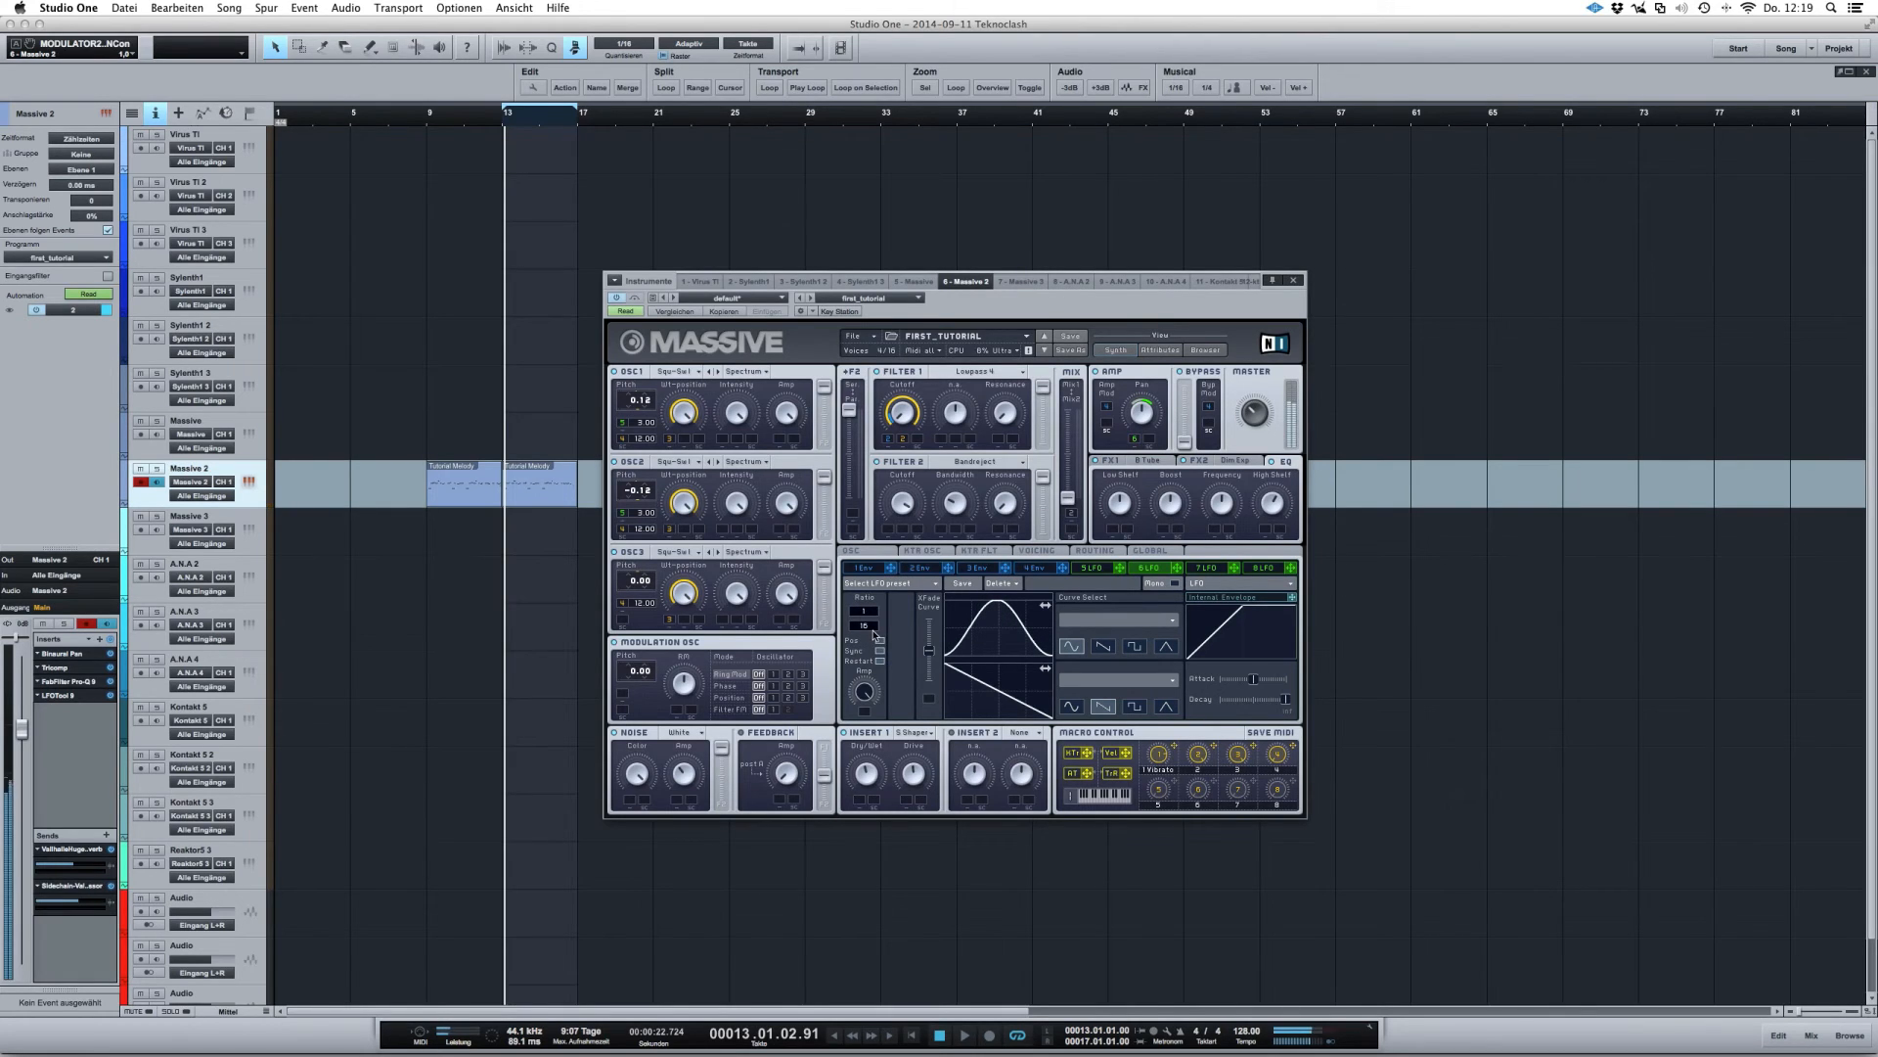
{"action": "left_click_drag", "start_coordinate": [1135, 442], "coordinate": [1134, 421]}
{"action": "left_click_drag", "start_coordinate": [863, 625], "coordinate": [867, 642]}
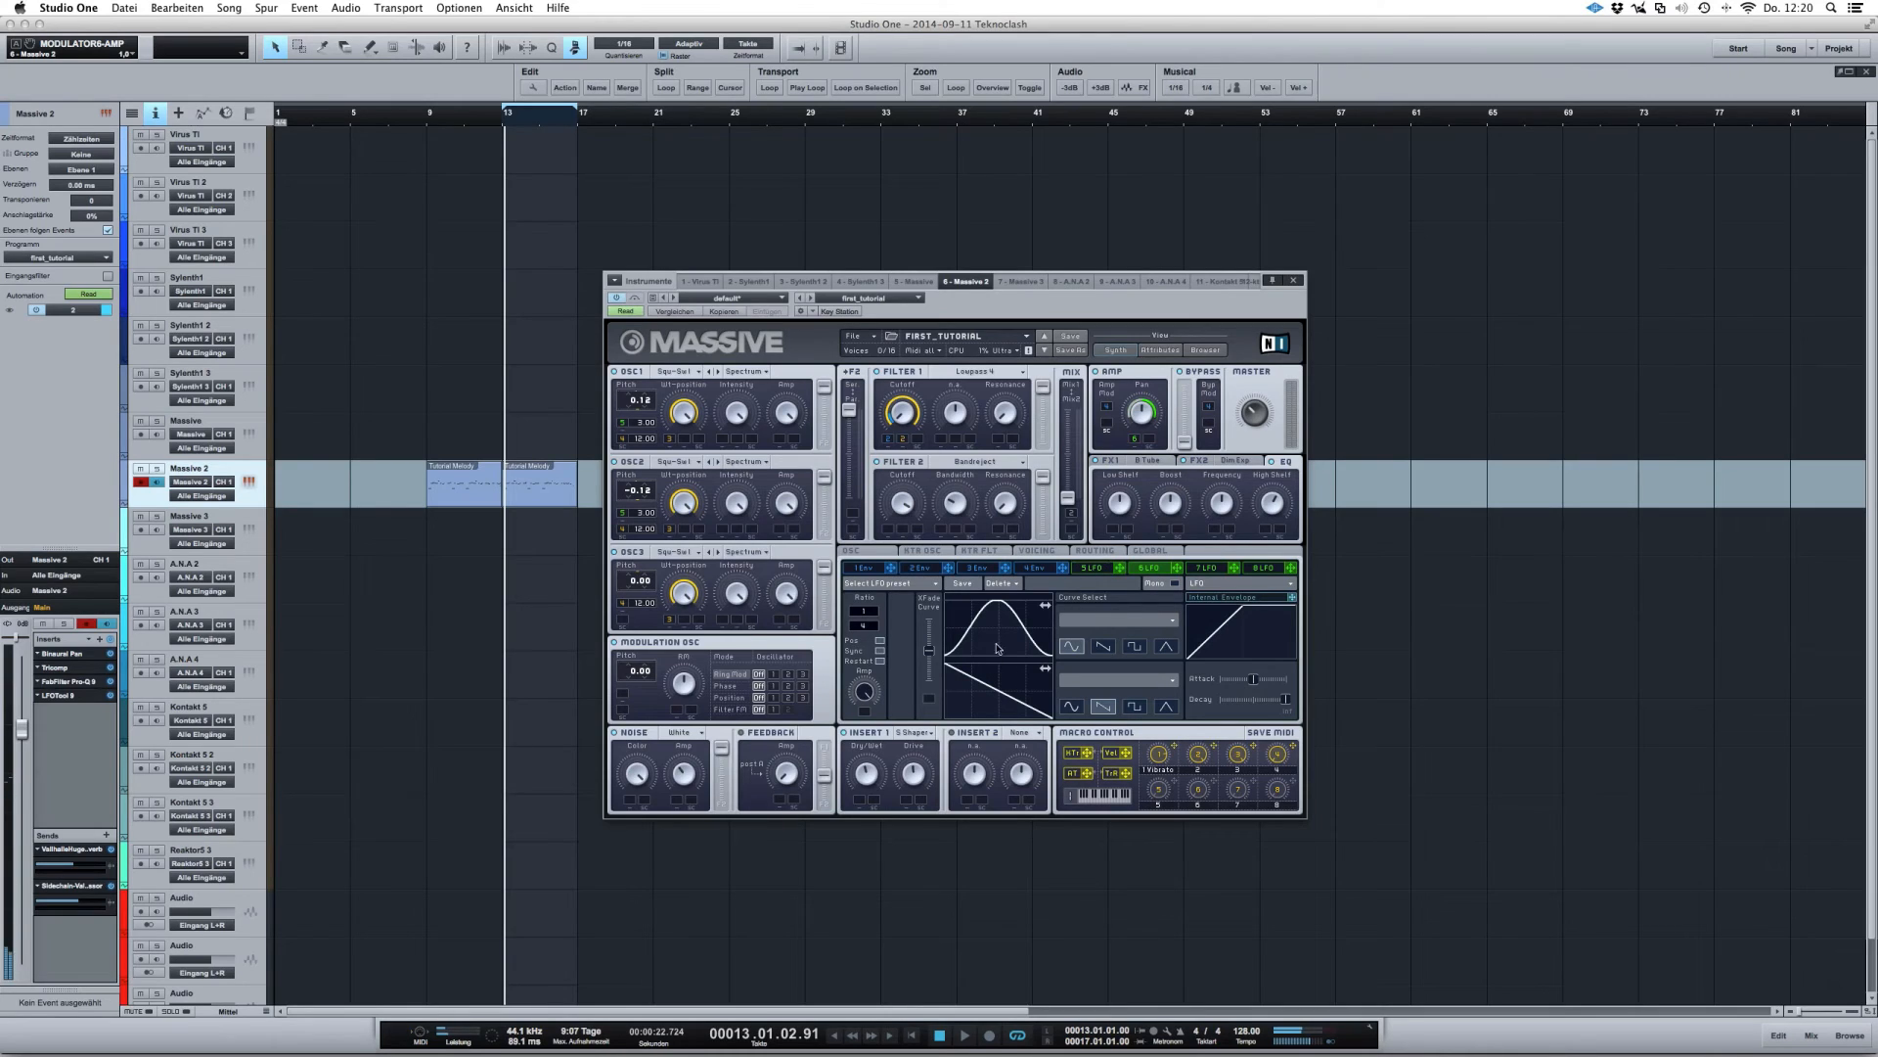
{"action": "left_click_drag", "start_coordinate": [929, 649], "coordinate": [927, 555]}
{"action": "left_click_drag", "start_coordinate": [864, 692], "coordinate": [853, 803]}
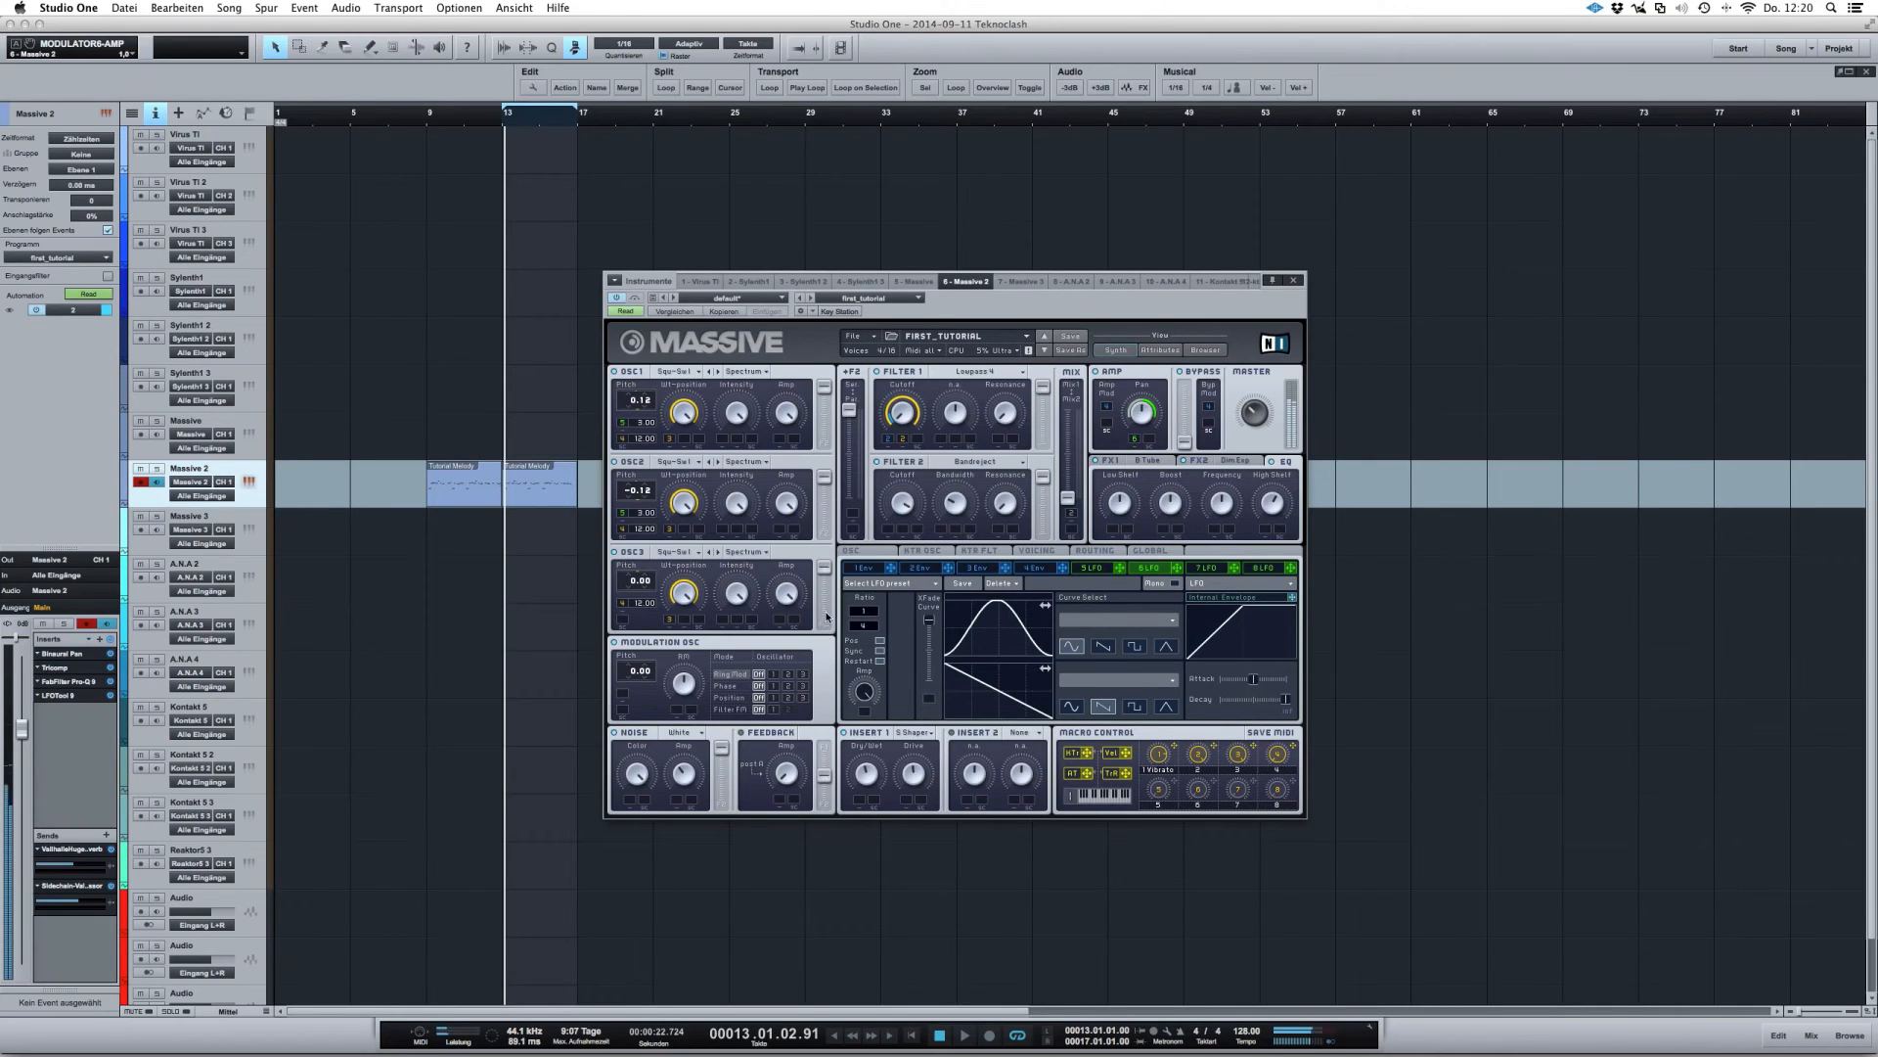
{"action": "left_click_drag", "start_coordinate": [865, 626], "coordinate": [868, 626]}
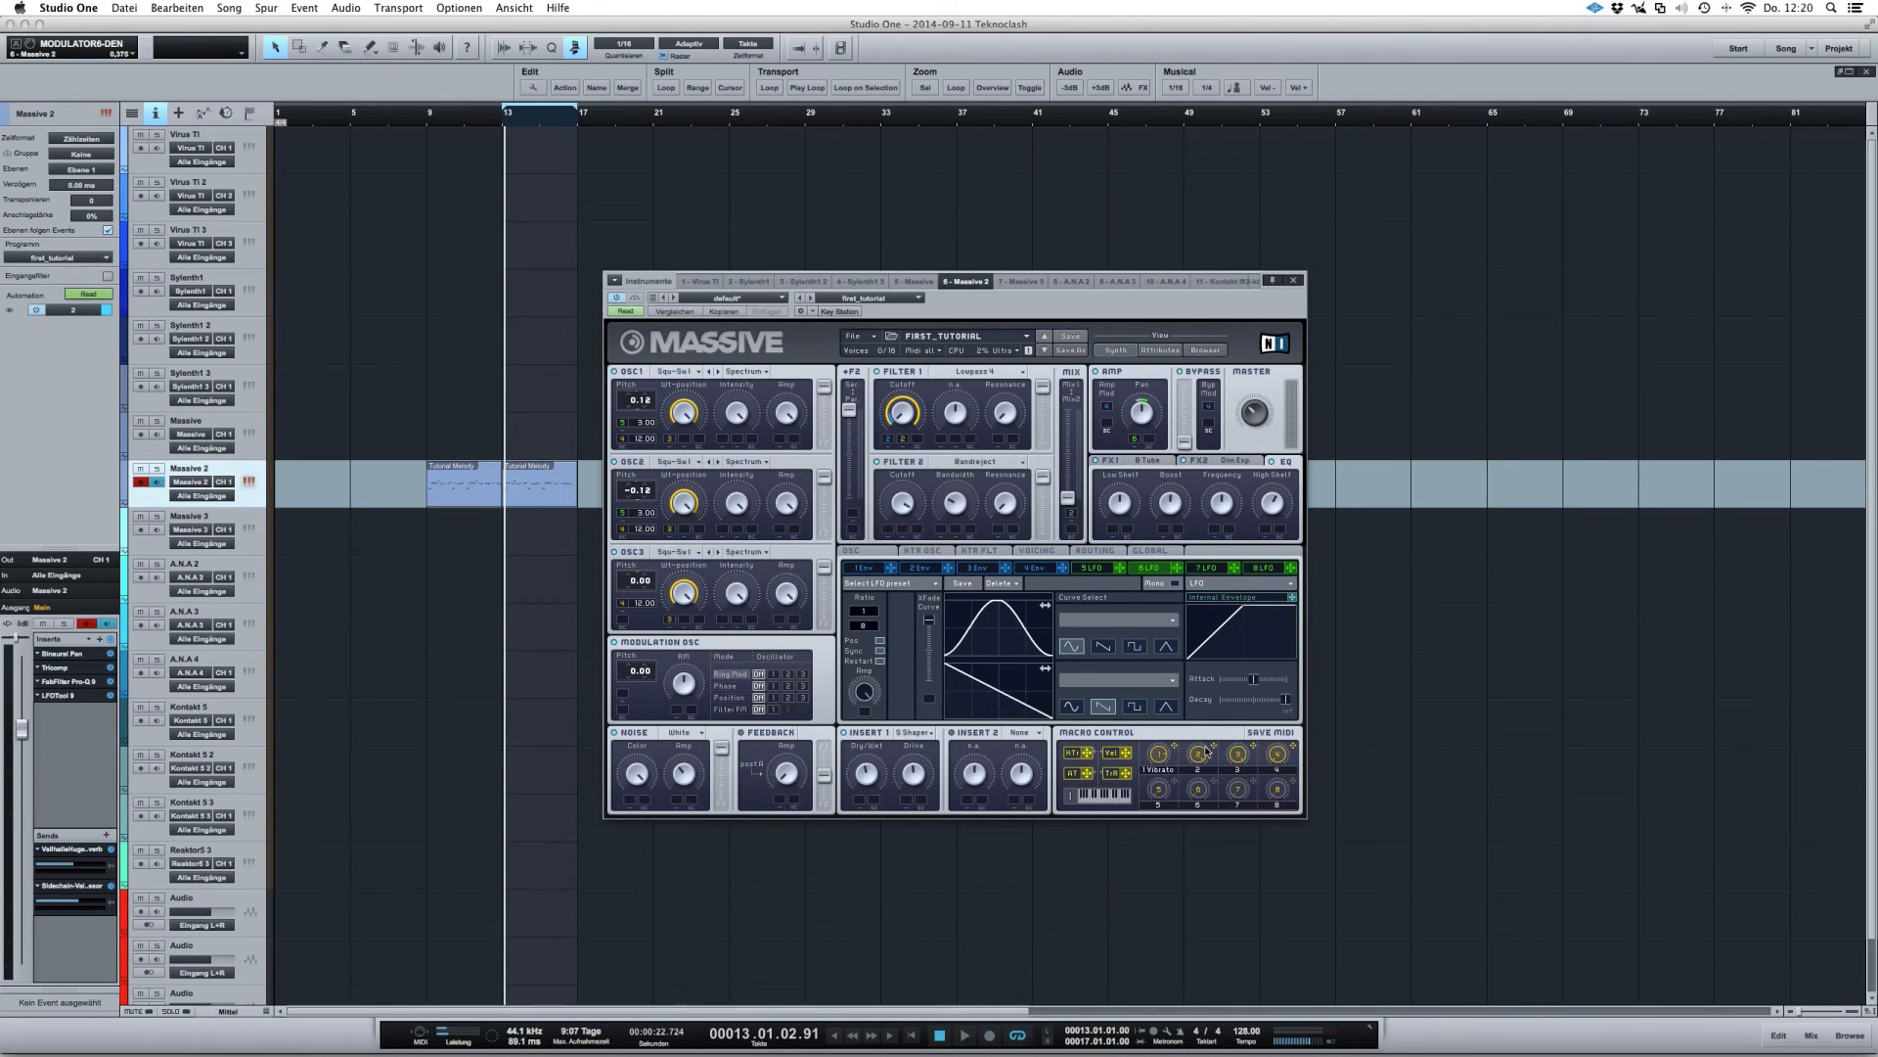
Play the melody from bar 9 to hear the pan modulation, adjusting macro 3 during playback
{"action": "left_click", "coordinate": [430, 117]}
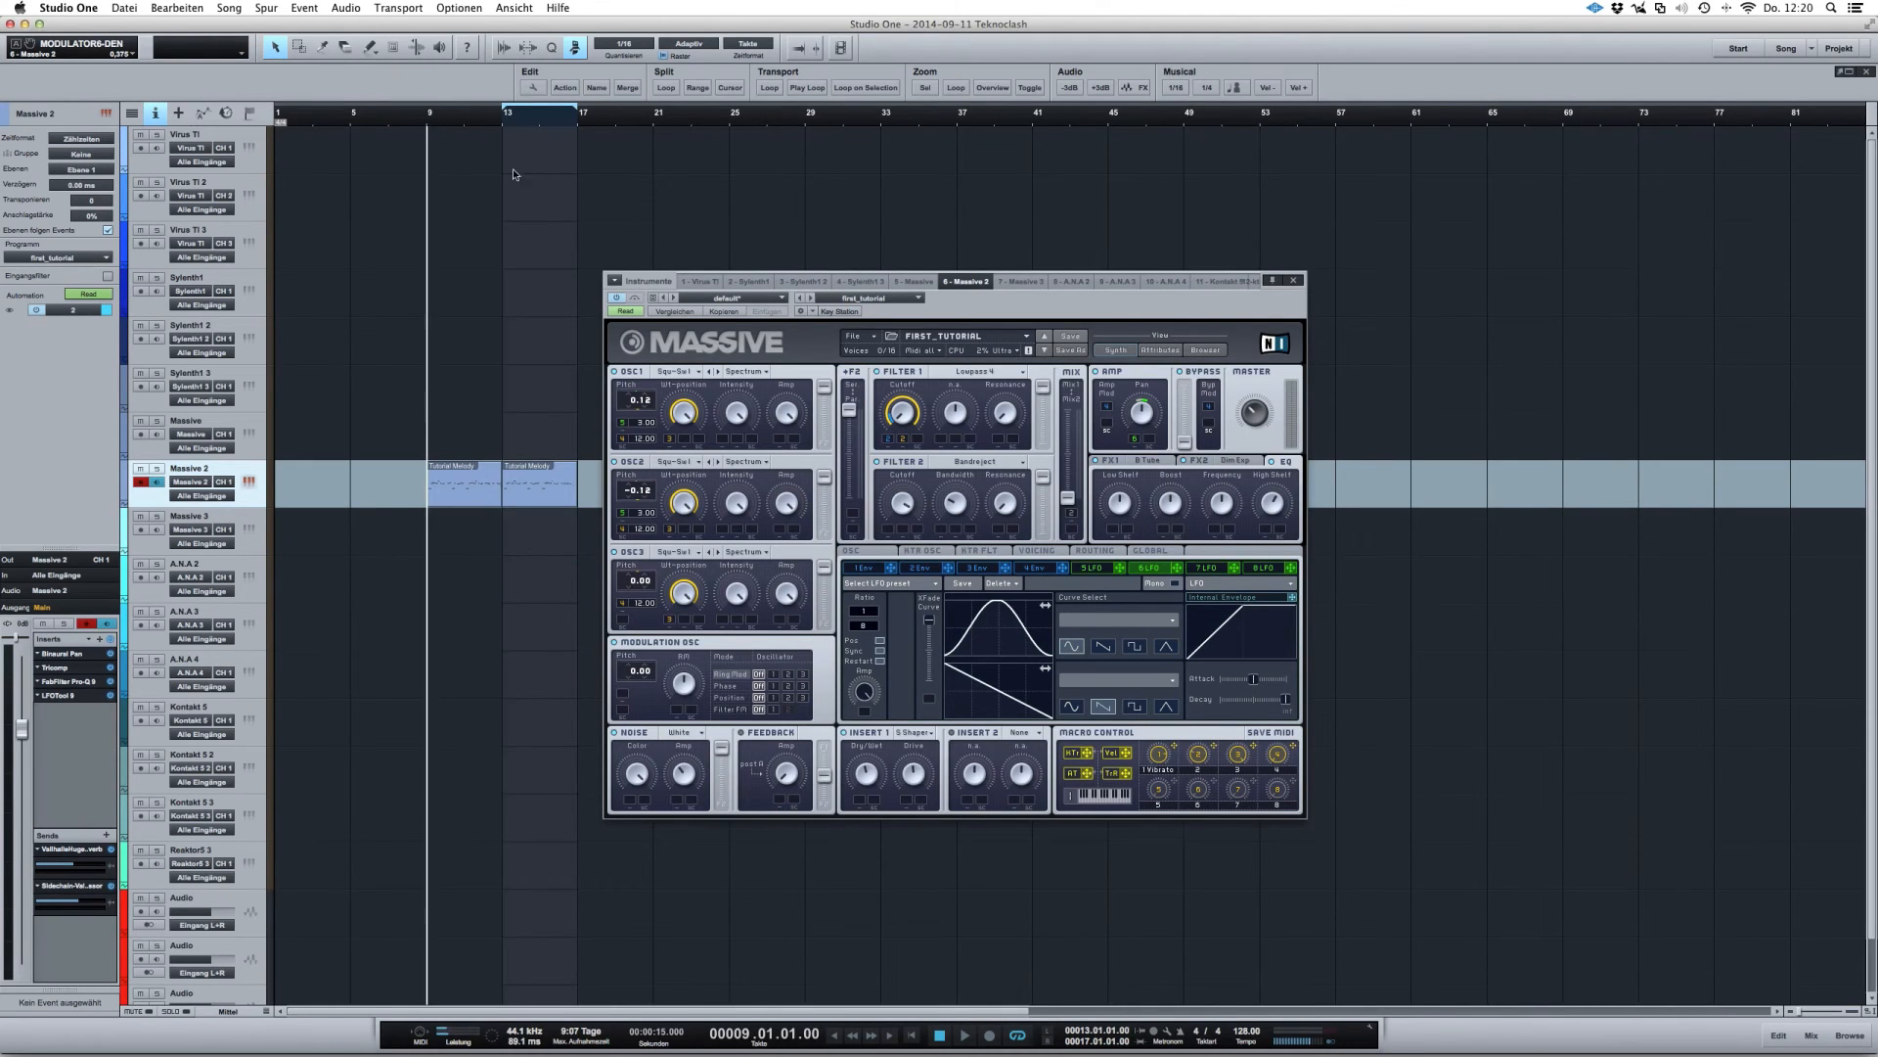
{"action": "key", "text": "space"}
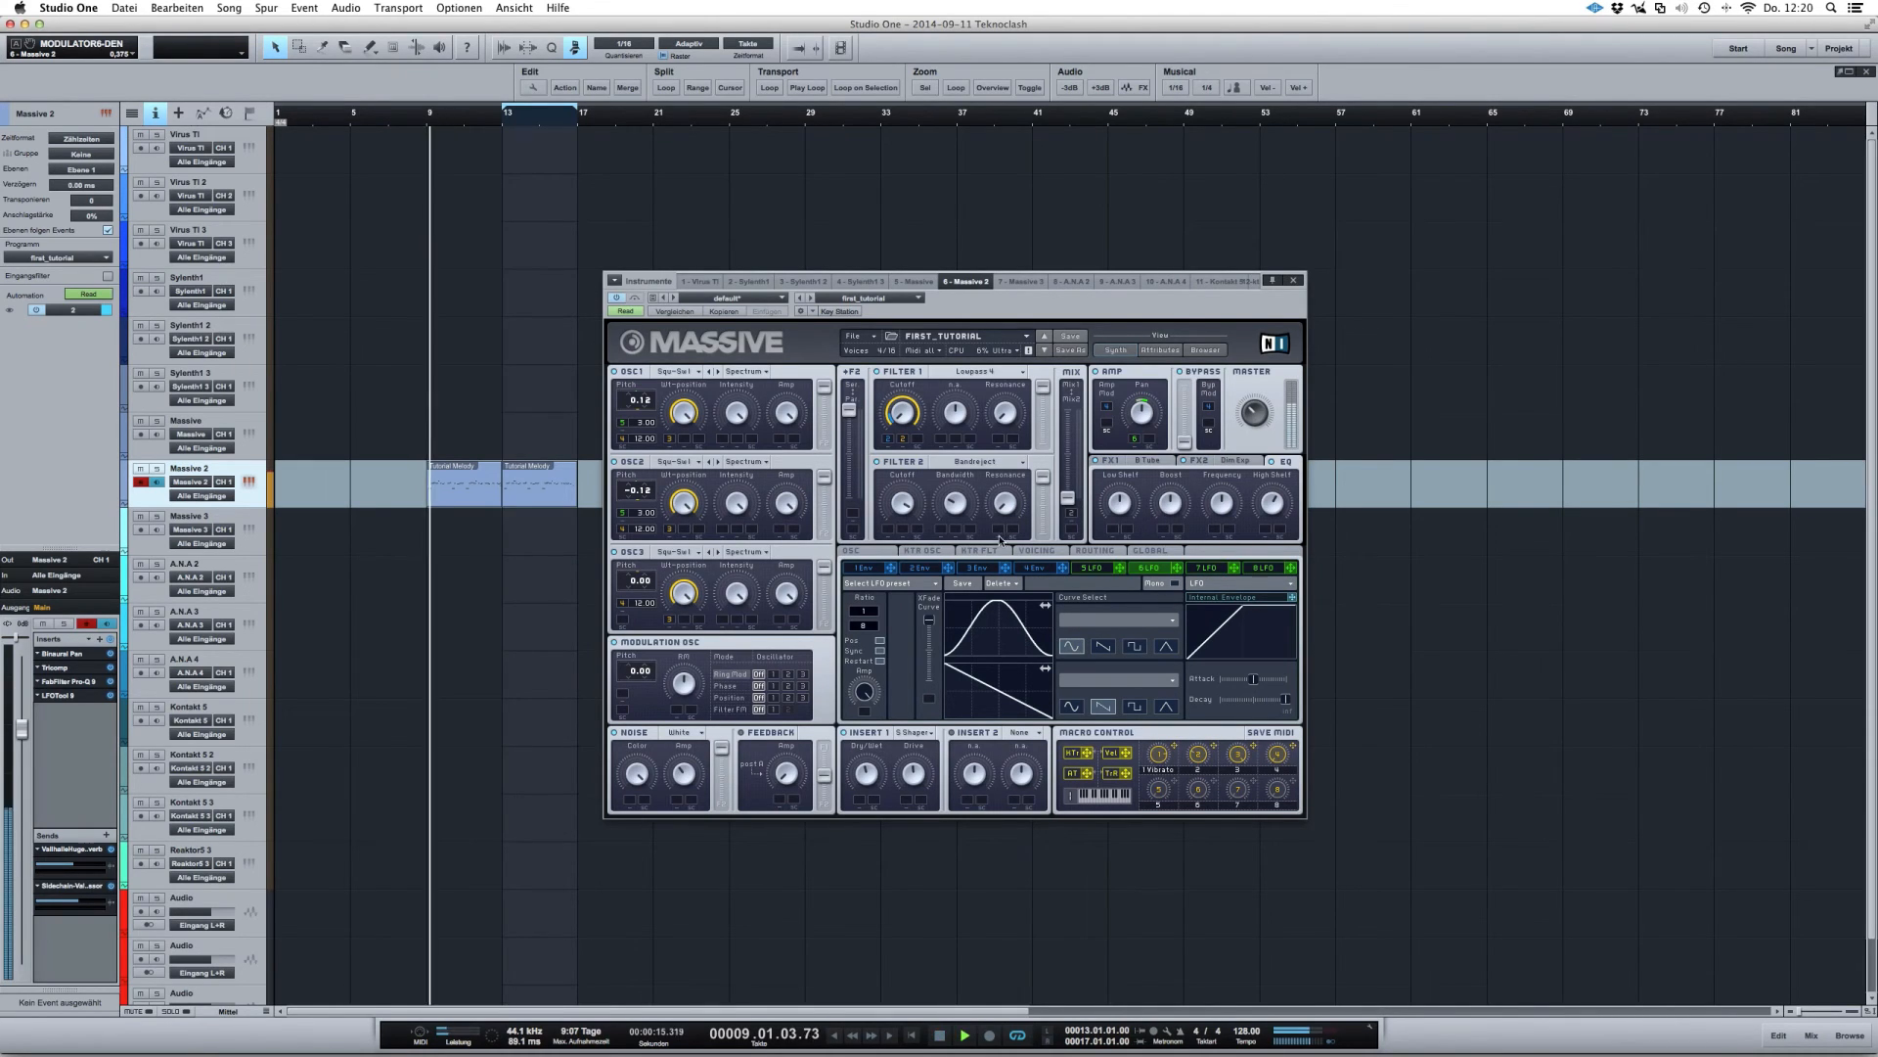
{"action": "left_click", "coordinate": [1238, 759]}
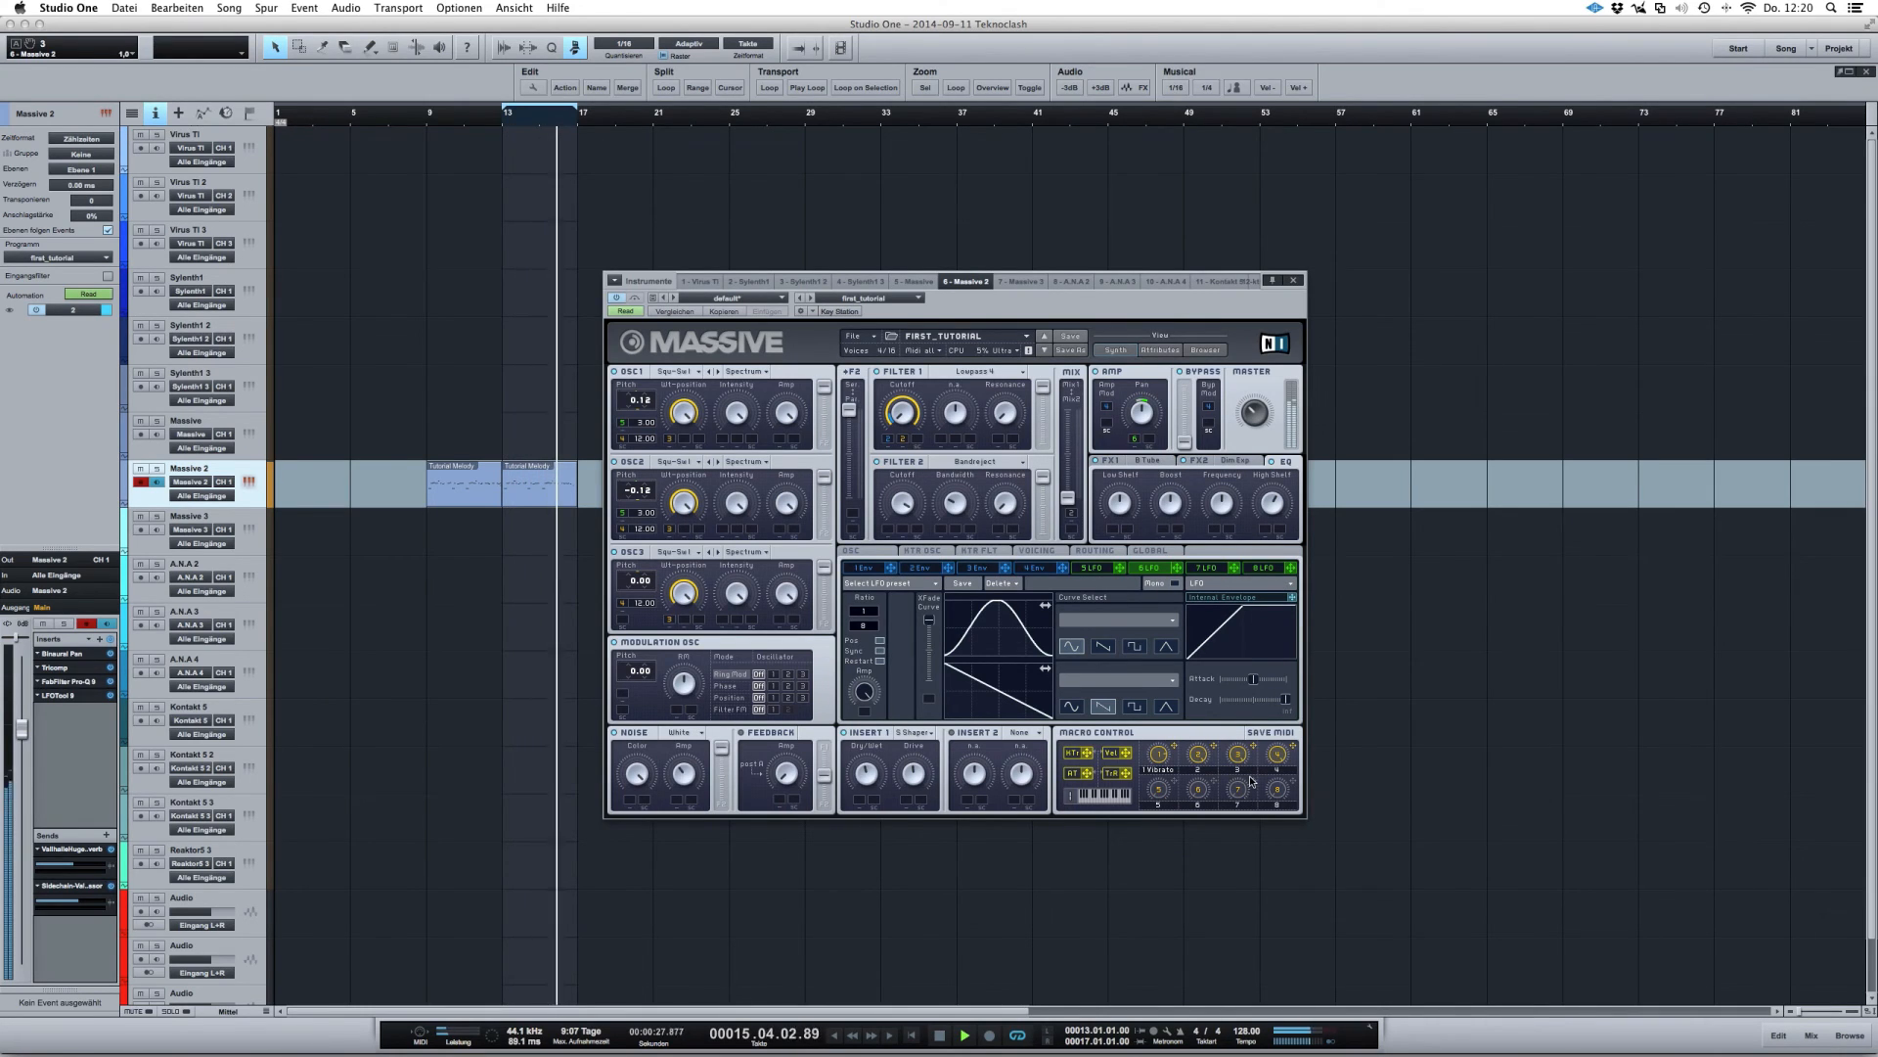
{"action": "key", "text": "space"}
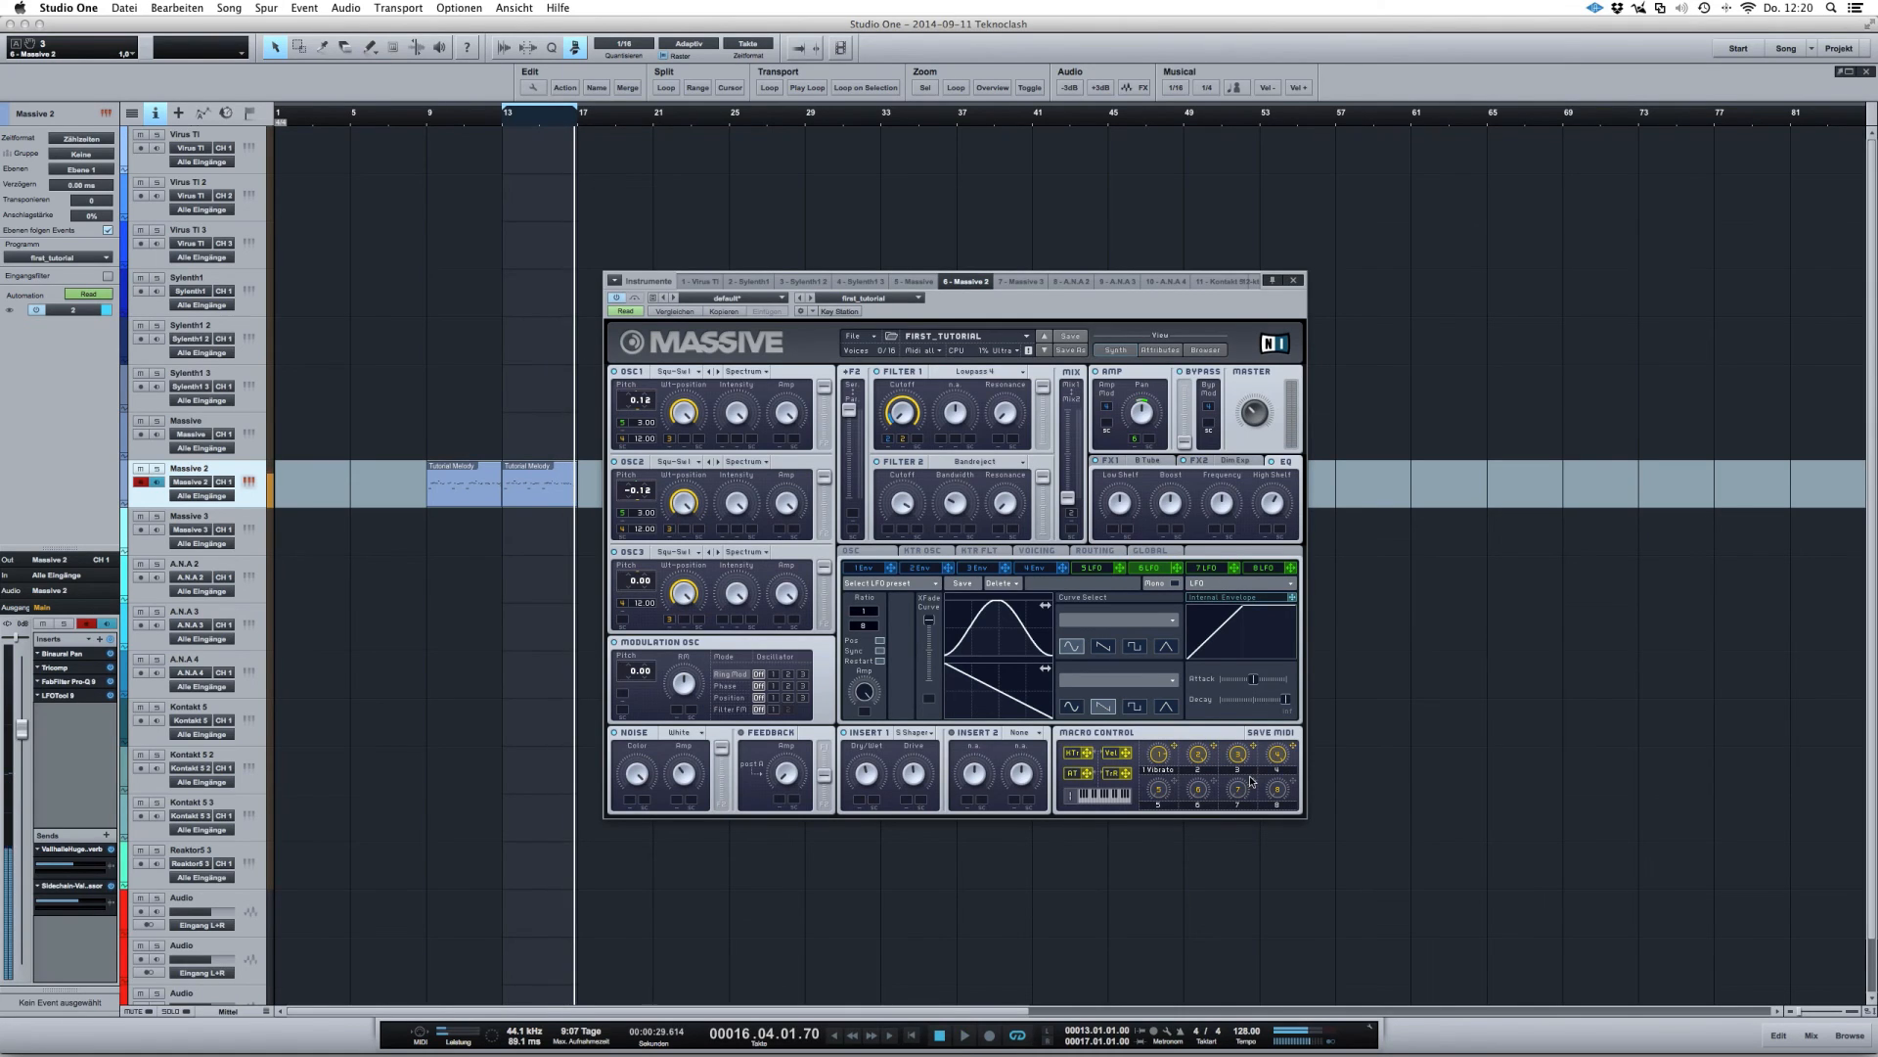